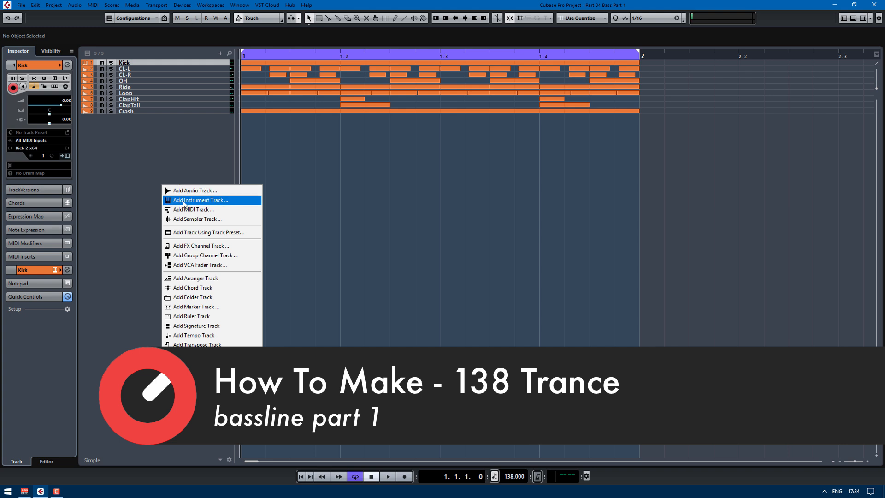
Add one A.N.Ax64 instrument track routed to Stereo Out and close its plug-in window.
{"action": "left_click", "coordinate": [404, 252]}
{"action": "left_click", "coordinate": [391, 311]}
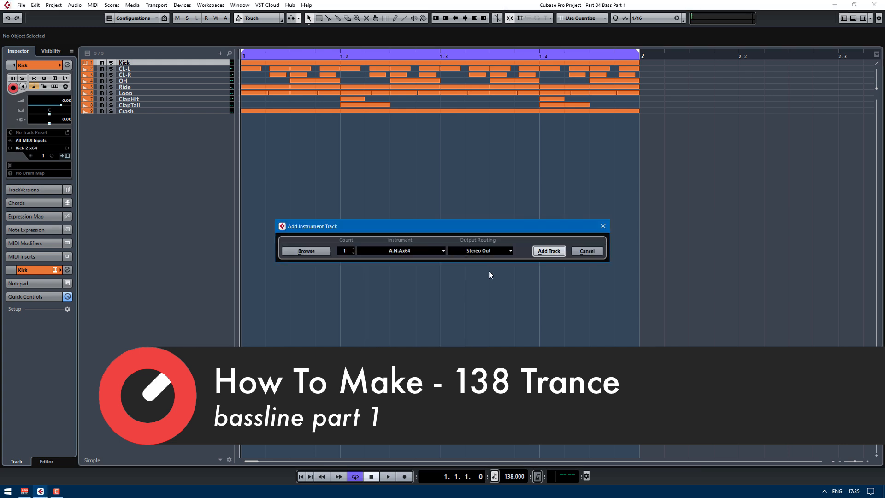
{"action": "left_click", "coordinate": [548, 250]}
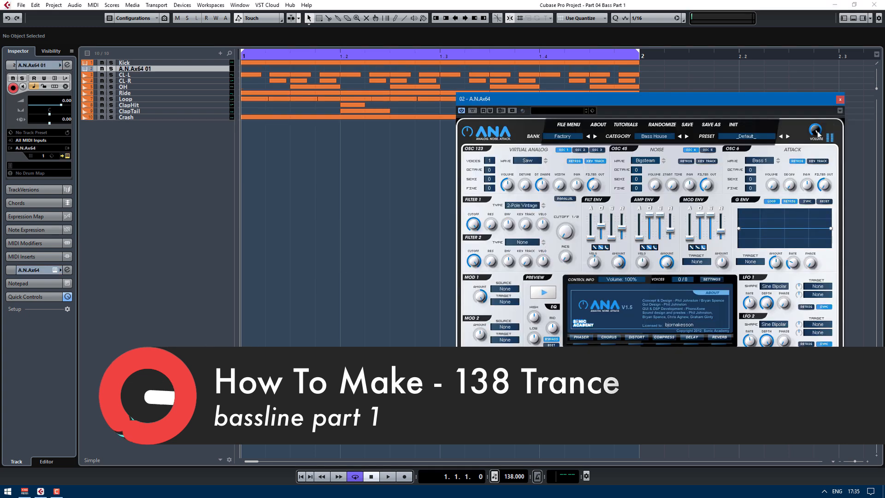
{"action": "left_click", "coordinate": [839, 100]}
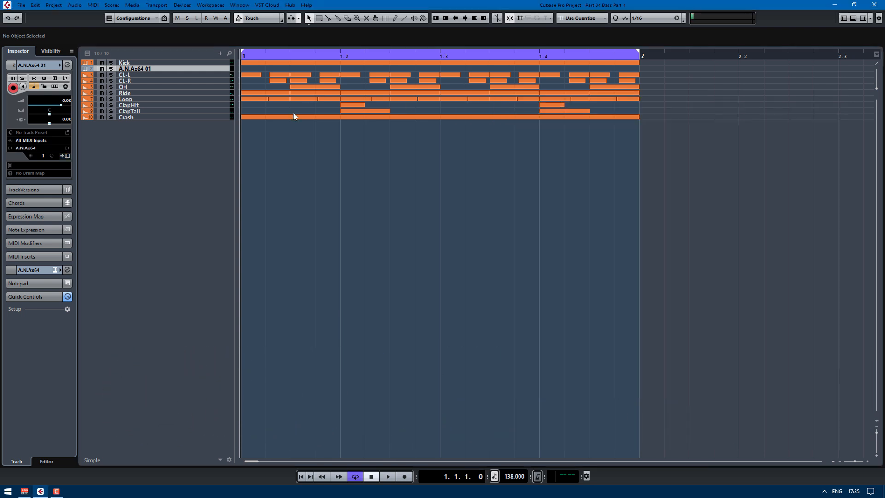
Move the new A.N.Ax64 track below the Crash track and rename it Sub.
{"action": "left_click_drag", "start_coordinate": [167, 68], "coordinate": [175, 124]}
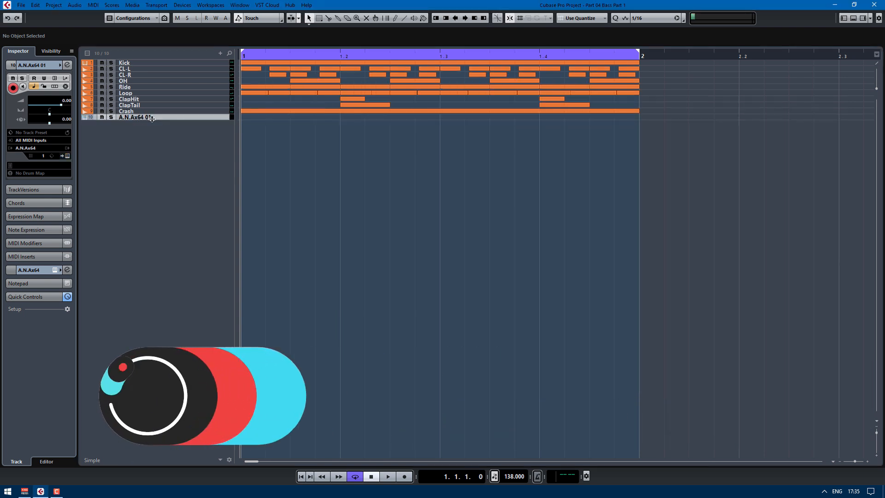
{"action": "double_click", "coordinate": [152, 117]}
{"action": "type", "text": "Sub"}
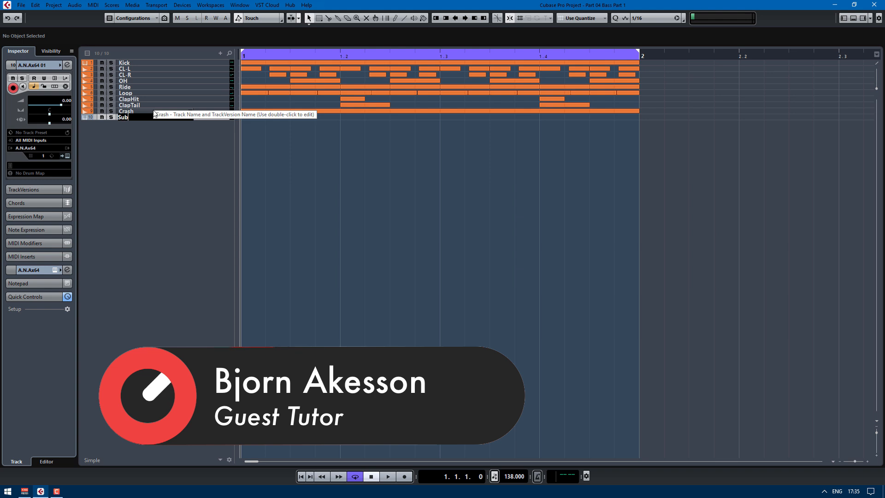
{"action": "key", "text": "Return"}
Increase the Sub track's height and colour it purple, with a brief look at its instrument.
{"action": "left_click_drag", "start_coordinate": [178, 120], "coordinate": [183, 166]}
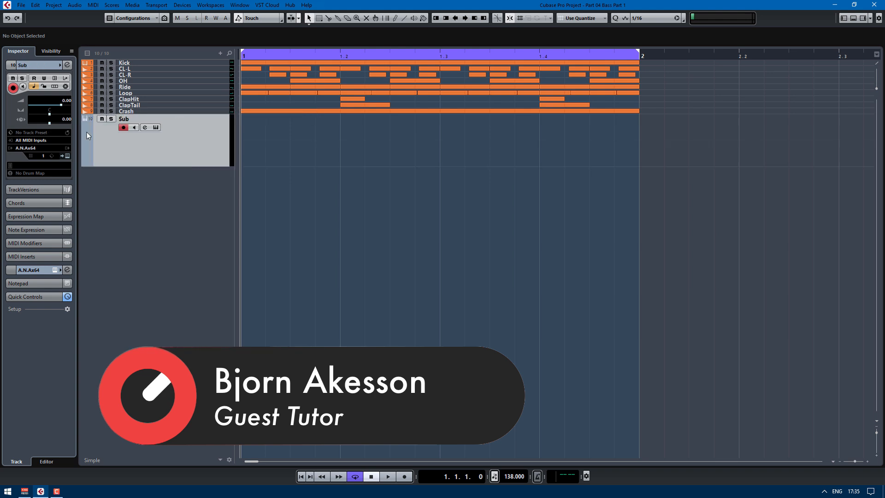
{"action": "left_click", "coordinate": [87, 131]}
{"action": "left_click", "coordinate": [213, 131]}
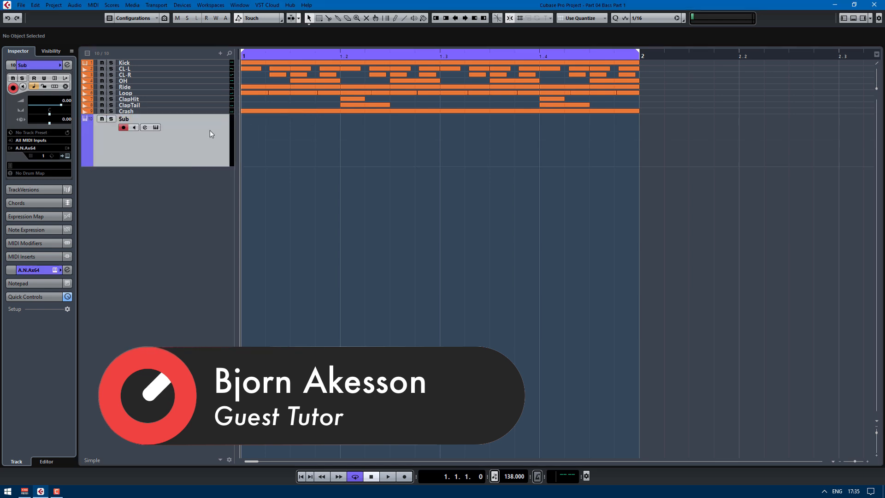
{"action": "left_click", "coordinate": [68, 156]}
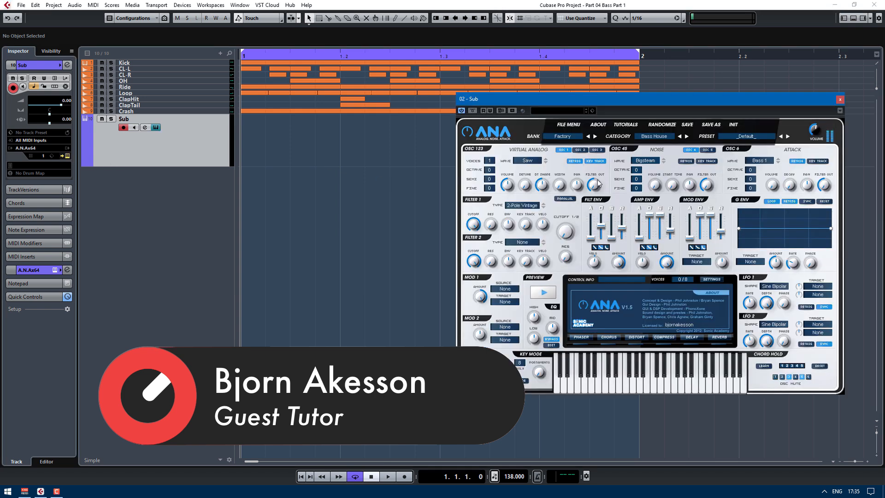
{"action": "left_click", "coordinate": [839, 98]}
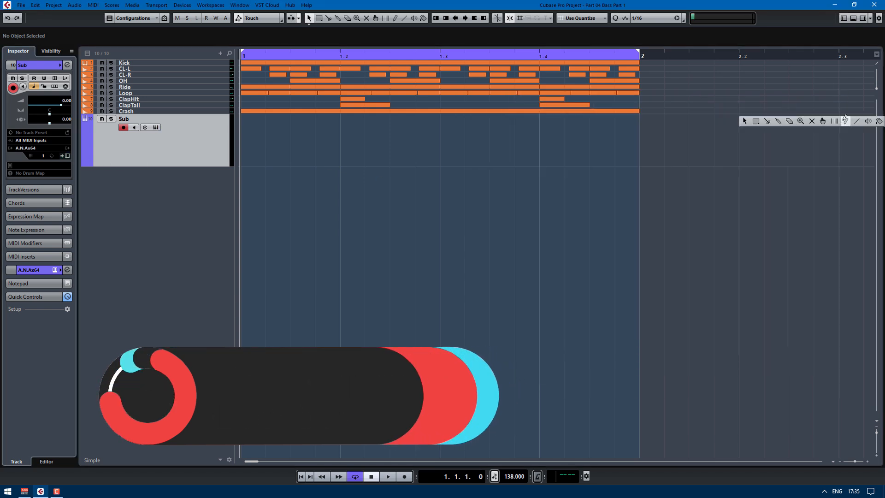
Set the project quantize to 1/1 and create an empty one-bar MIDI part on the Sub track.
{"action": "left_click", "coordinate": [665, 18]}
{"action": "left_click", "coordinate": [651, 29]}
{"action": "double_click", "coordinate": [310, 126]}
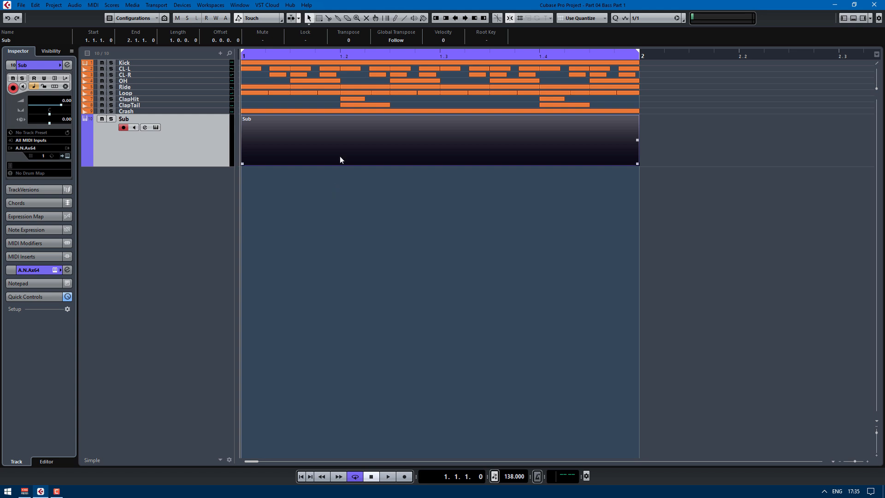
Open the Sub part for note editing and set the editor's quantize to 1/16.
{"action": "double_click", "coordinate": [339, 156]}
{"action": "left_click_drag", "start_coordinate": [341, 342], "coordinate": [341, 417]}
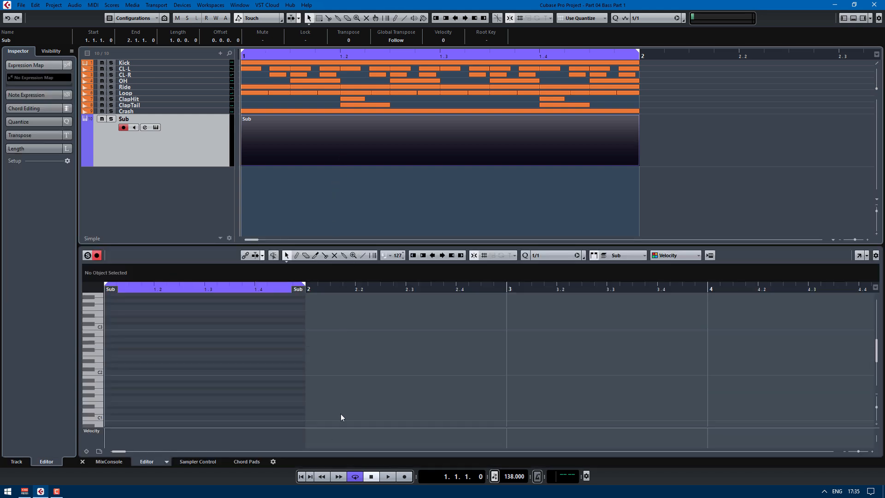
{"action": "left_click", "coordinate": [545, 255]}
{"action": "left_click", "coordinate": [550, 319]}
{"action": "scroll", "coordinate": [93, 330], "scroll_direction": "down", "scroll_amount": 1}
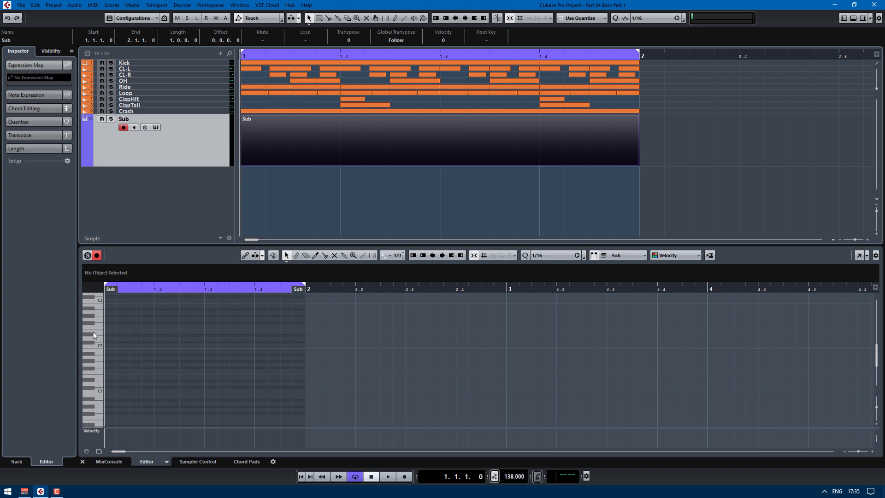
Draw 1/16 notes in every beat of the bar, D2 on the third sixteenth and D1 on the fourth, duplicating the first half-bar.
{"action": "right_click", "coordinate": [137, 324]}
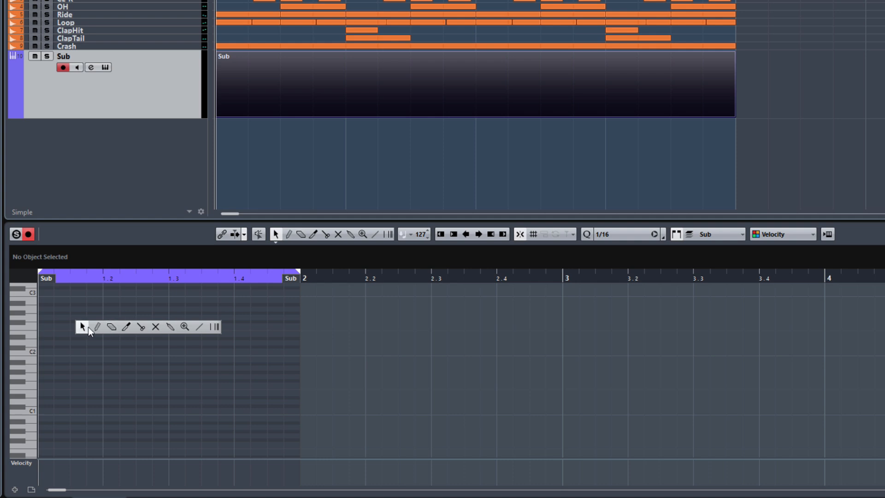
{"action": "left_click", "coordinate": [90, 328]}
{"action": "left_click", "coordinate": [81, 342]}
{"action": "left_click", "coordinate": [91, 401]}
{"action": "left_click", "coordinate": [142, 342]}
{"action": "left_click", "coordinate": [157, 400]}
{"action": "key", "text": "1"}
{"action": "mouse_move", "coordinate": [214, 322]}
{"action": "left_mouse_down"}
{"action": "mouse_move", "coordinate": [116, 417]}
{"action": "mouse_move", "coordinate": [87, 419]}
{"action": "left_mouse_up"}
{"action": "key", "text": "alt+d"}
{"action": "left_click_drag", "start_coordinate": [180, 345], "coordinate": [212, 344]}
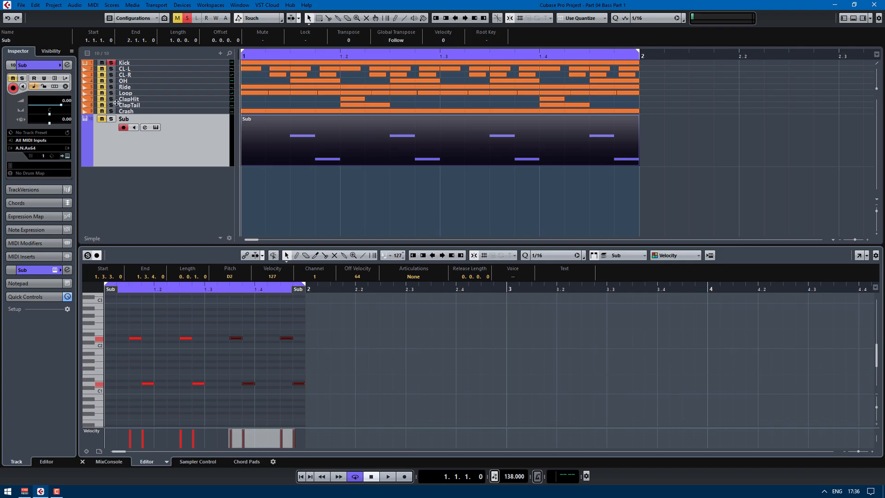
Set the Sub track's volume to -12 dB and transpose all of its notes down one octave.
{"action": "left_click_drag", "start_coordinate": [58, 111], "coordinate": [49, 108]}
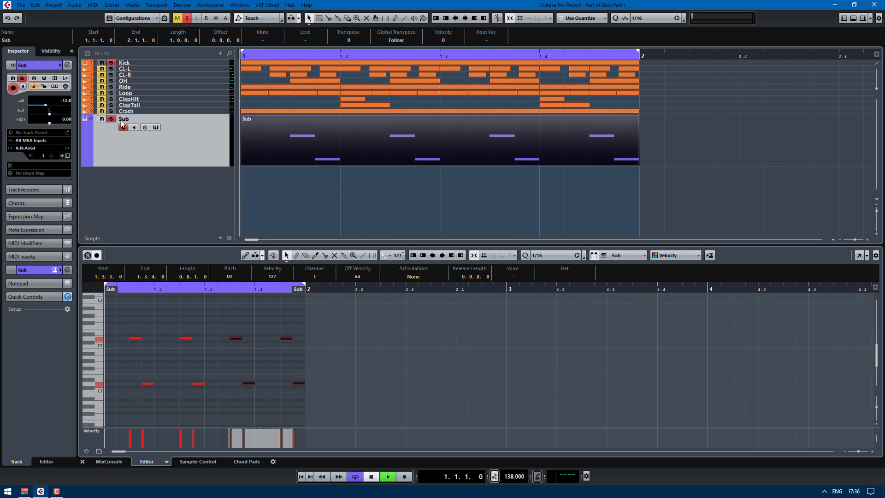
{"action": "left_click", "coordinate": [267, 308]}
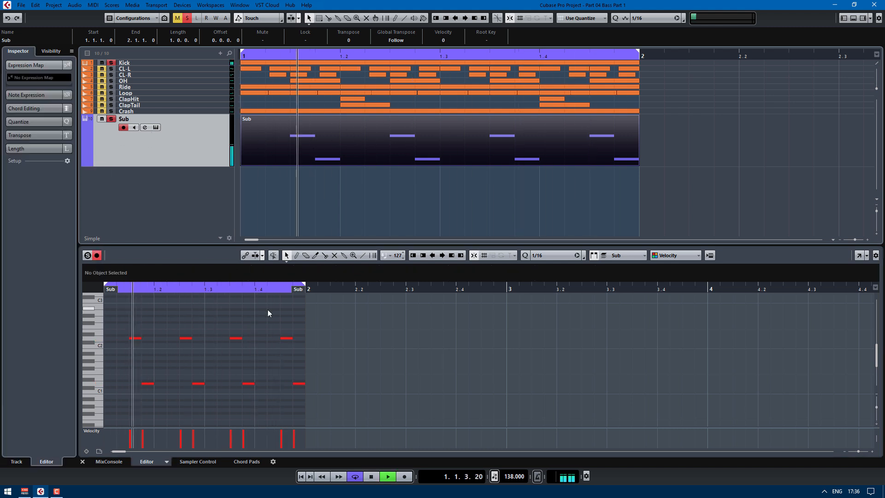
{"action": "key", "text": "ctrl+a"}
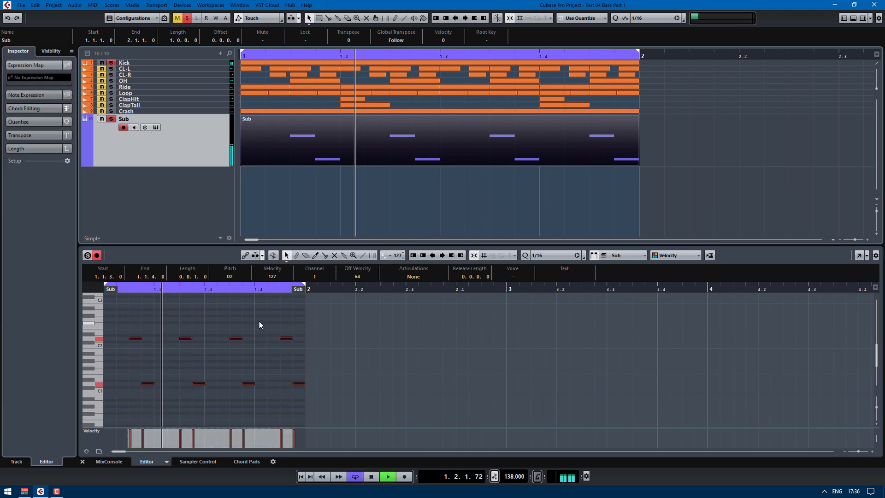
{"action": "key", "text": "shift+Down"}
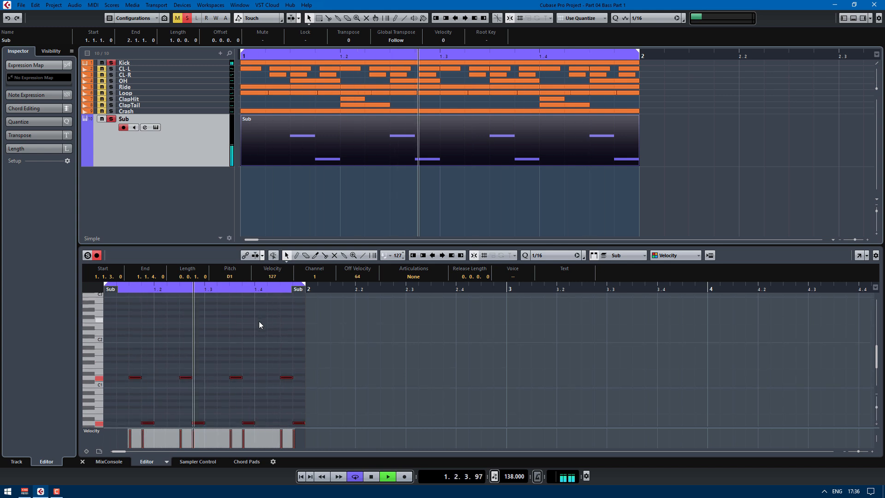
{"action": "scroll", "coordinate": [259, 322], "scroll_direction": "down", "scroll_amount": 2}
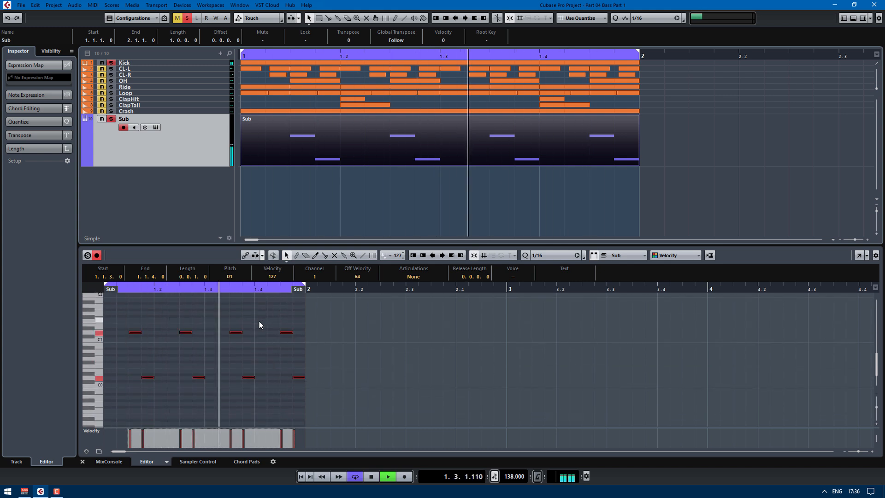
Bring up the Sub channel settings alongside its instrument and set the channel fader to 0.00 dB.
{"action": "left_click", "coordinate": [210, 111]}
{"action": "left_click", "coordinate": [203, 136]}
{"action": "left_click", "coordinate": [155, 127]}
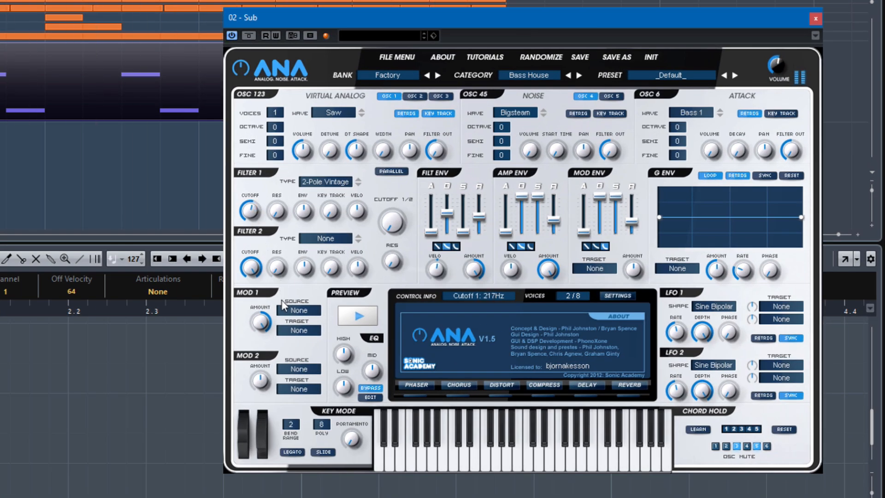
{"action": "left_click", "coordinate": [817, 18]}
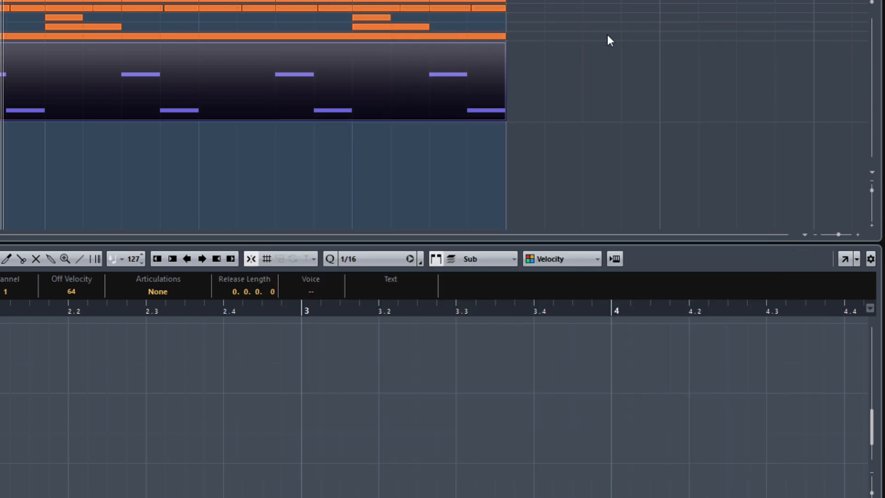
{"action": "left_click", "coordinate": [1, 65]}
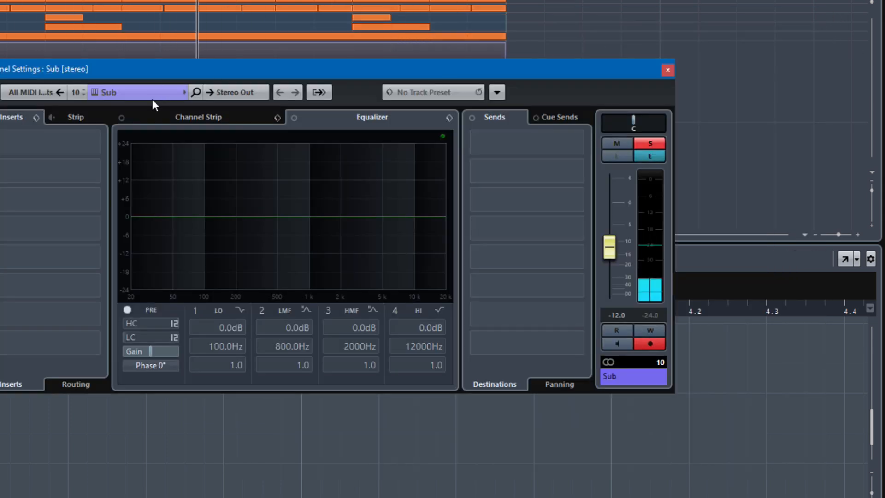
{"action": "left_click", "coordinate": [95, 93]}
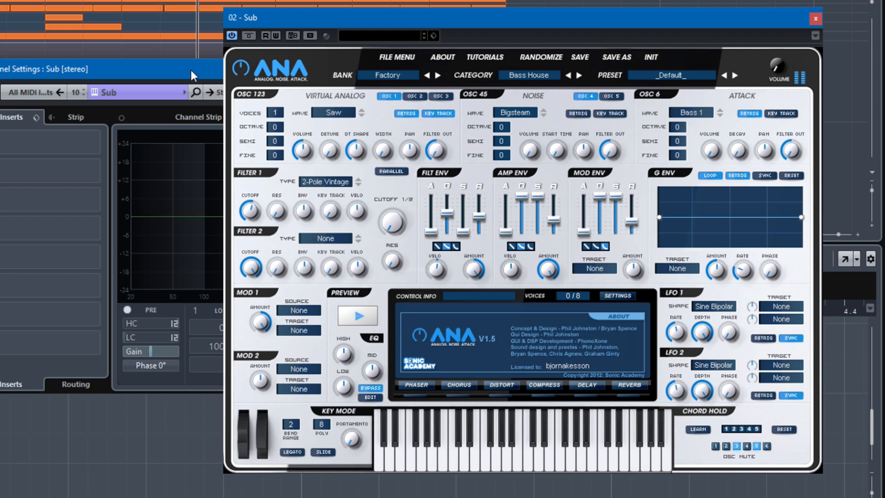
{"action": "left_click_drag", "start_coordinate": [191, 71], "coordinate": [0, 0]}
{"action": "double_click", "coordinate": [236, 226]}
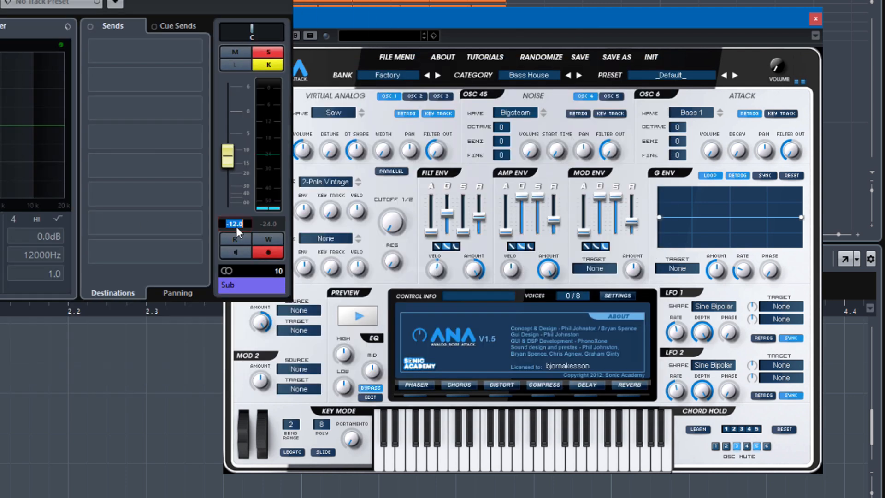
{"action": "key", "text": "Return"}
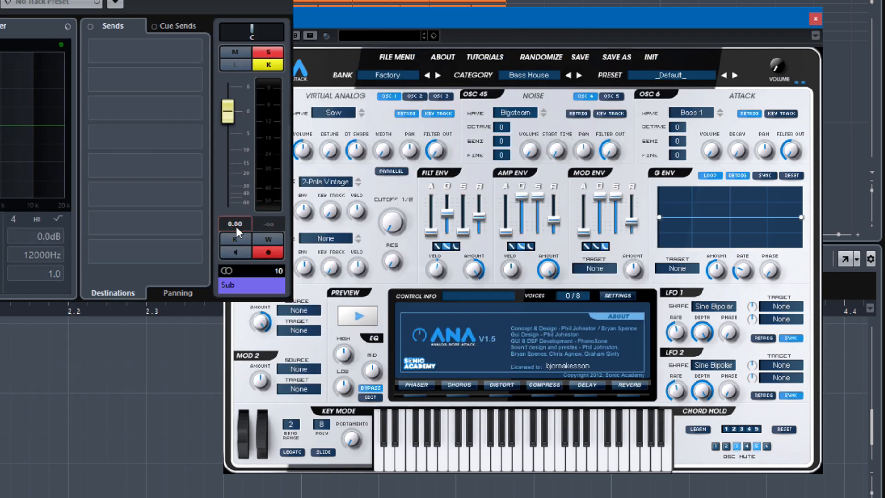
Adjust ANA's master volume so the Sub channel peaks at about -15 dB, then close both windows.
{"action": "left_click", "coordinate": [779, 64]}
{"action": "left_click_drag", "start_coordinate": [684, 14], "coordinate": [724, 0]}
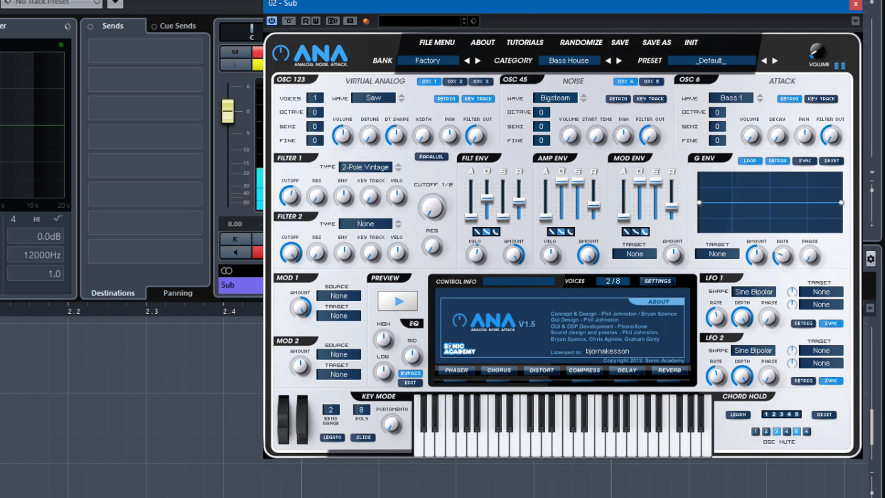
{"action": "left_click_drag", "start_coordinate": [822, 51], "coordinate": [825, 4]}
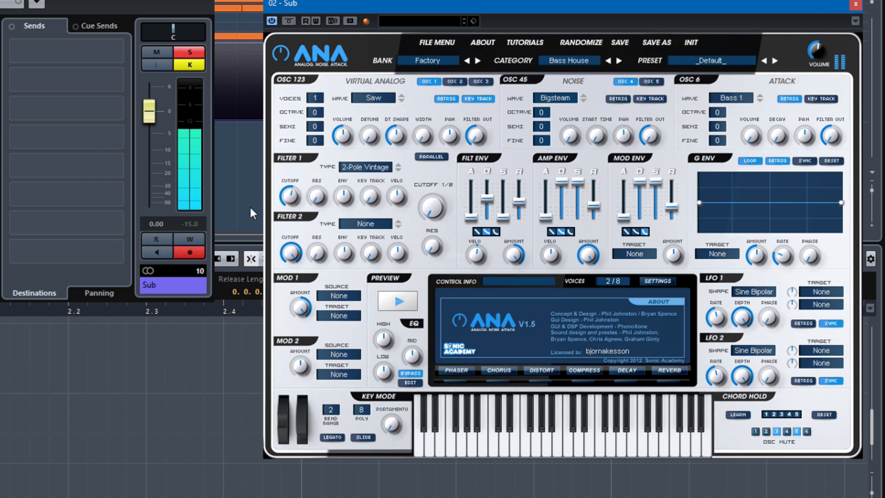
{"action": "left_click", "coordinate": [188, 229]}
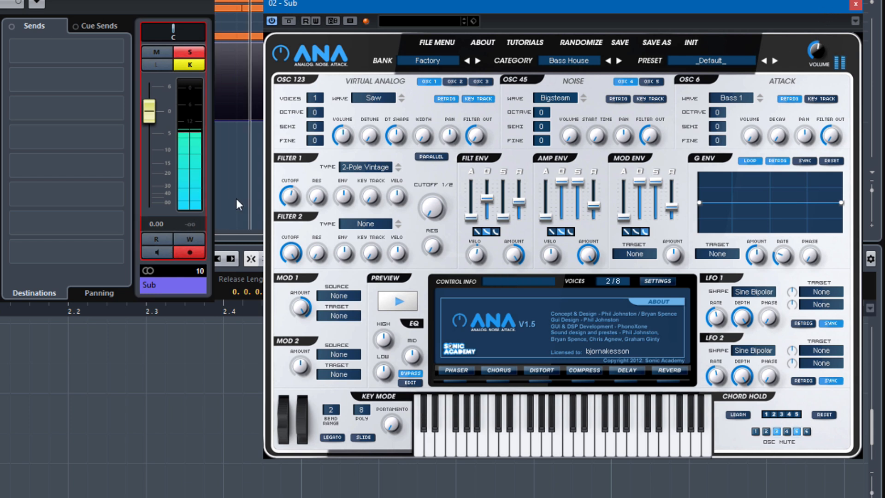
{"action": "left_click", "coordinate": [206, 0]}
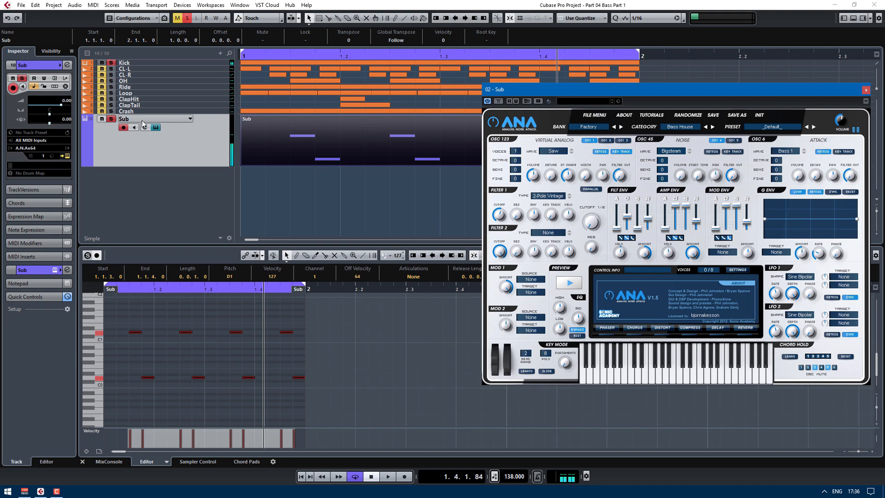
{"action": "left_click", "coordinate": [866, 90]}
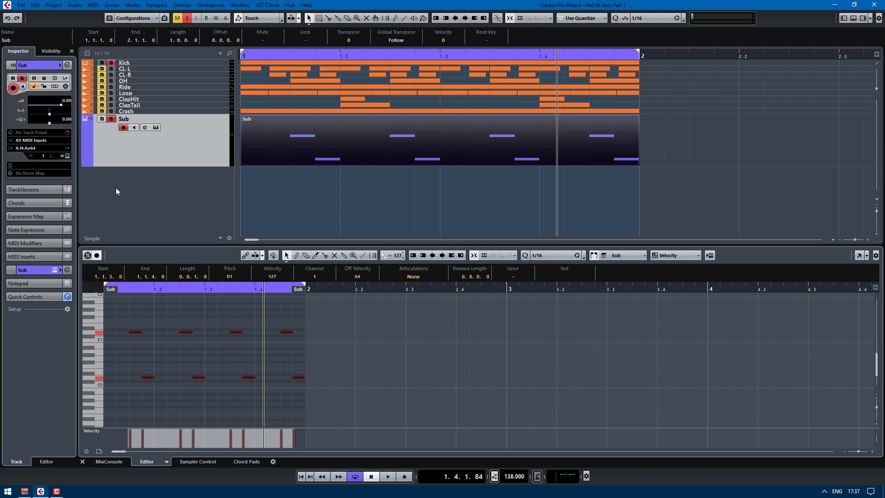
Insert StudioEQ in the first audio insert slot of the Sub track.
{"action": "left_click", "coordinate": [27, 269]}
{"action": "left_click", "coordinate": [35, 172]}
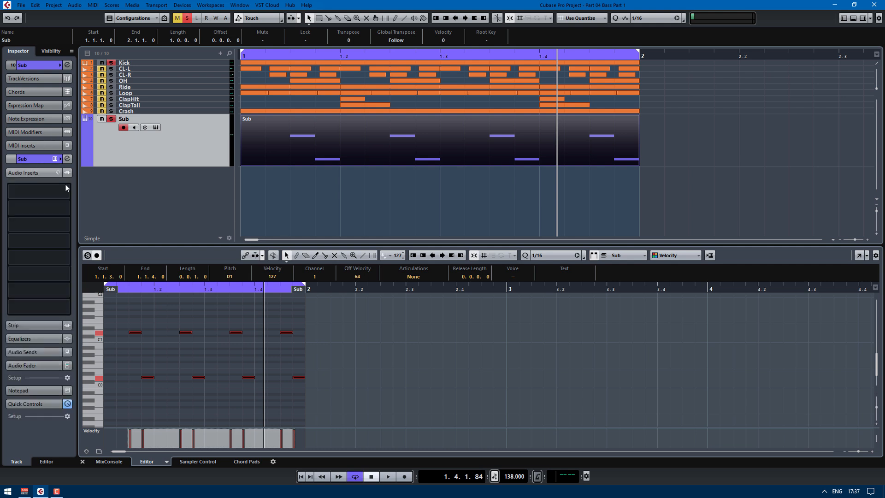
{"action": "left_click", "coordinate": [66, 184]}
{"action": "type", "text": "studio"}
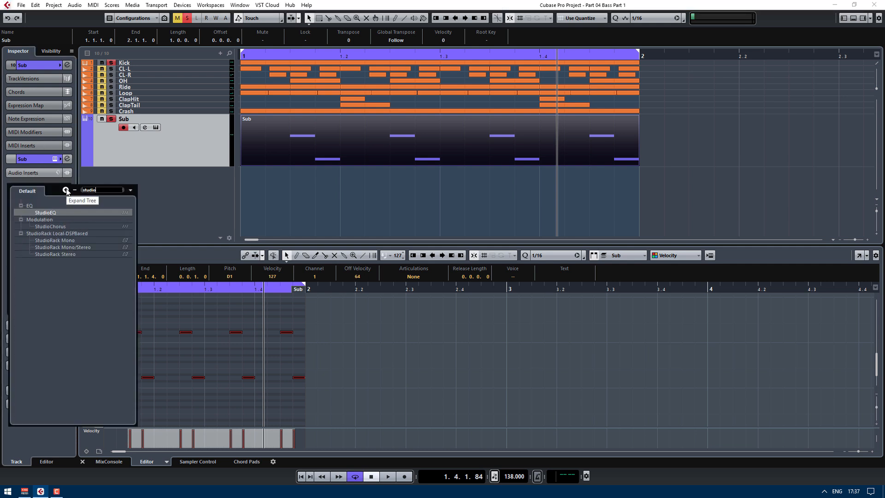
{"action": "left_click", "coordinate": [52, 213]}
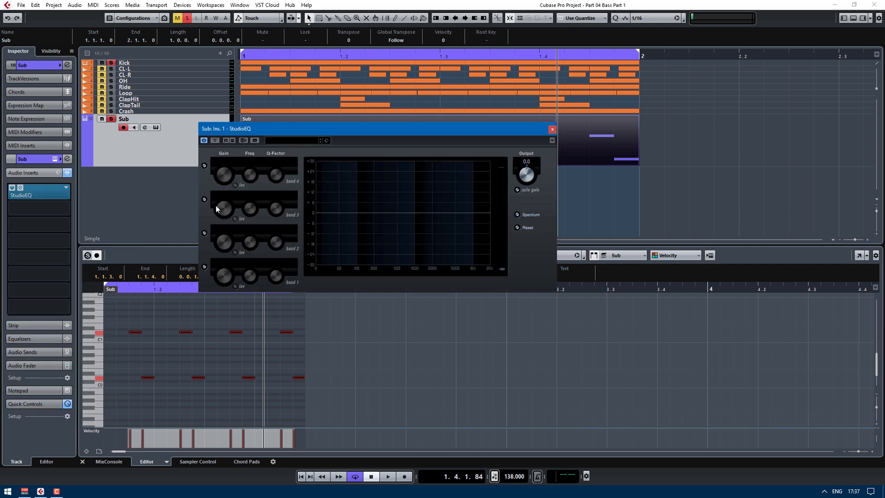
Enable band 4 in StudioEQ and change its filter type to a high-frequency cut at 10000 Hz.
{"action": "left_click", "coordinate": [204, 165]}
{"action": "left_click", "coordinate": [292, 163]}
{"action": "left_click", "coordinate": [305, 208]}
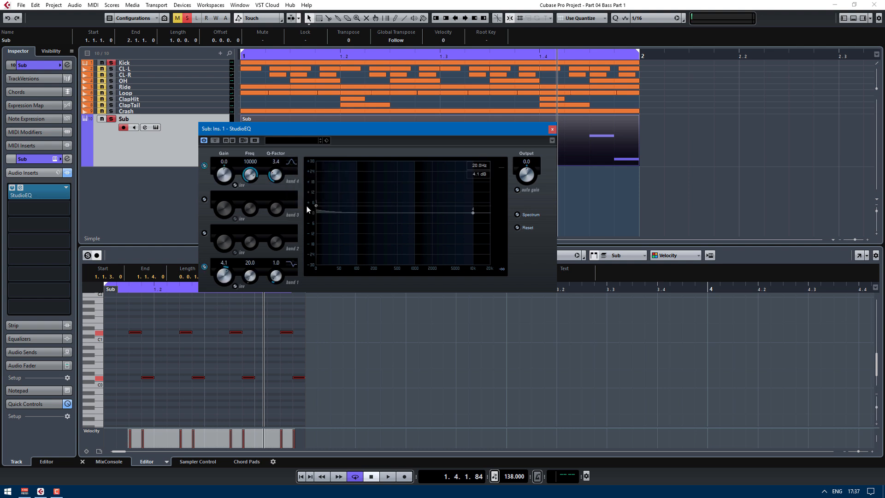
{"action": "left_click", "coordinate": [295, 163]}
{"action": "left_click", "coordinate": [305, 201]}
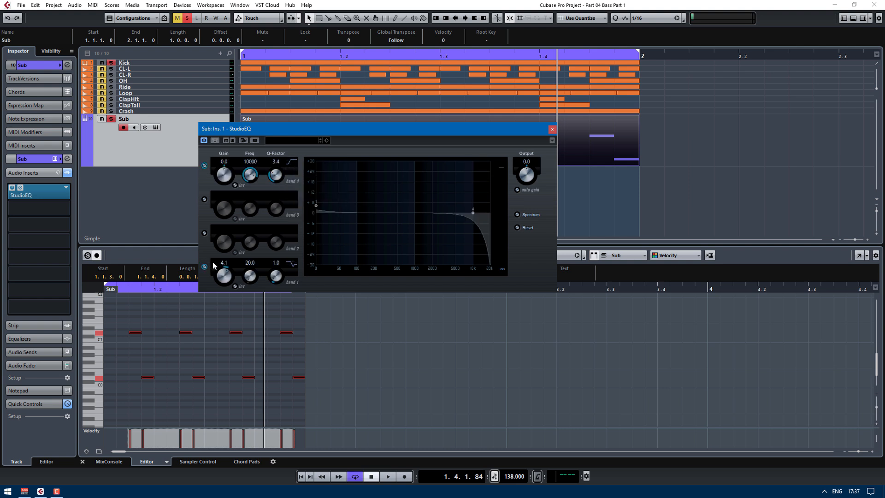
Disable band 1 in StudioEQ, set band 4 to Q-factor 4.0 and frequency 401.5 Hz, then close the EQ.
{"action": "left_click", "coordinate": [204, 267]}
{"action": "left_click_drag", "start_coordinate": [275, 171], "coordinate": [262, 224]}
{"action": "left_click_drag", "start_coordinate": [251, 176], "coordinate": [253, 178]}
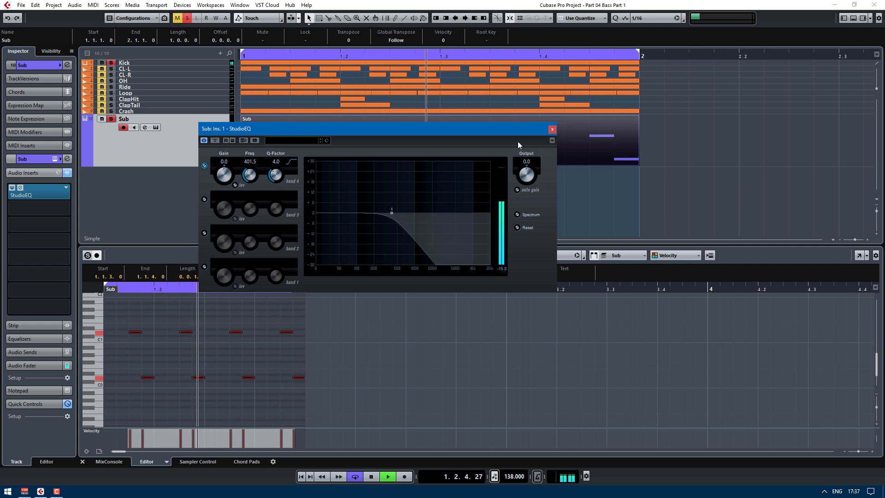
{"action": "key", "text": "space"}
{"action": "left_click", "coordinate": [552, 129]}
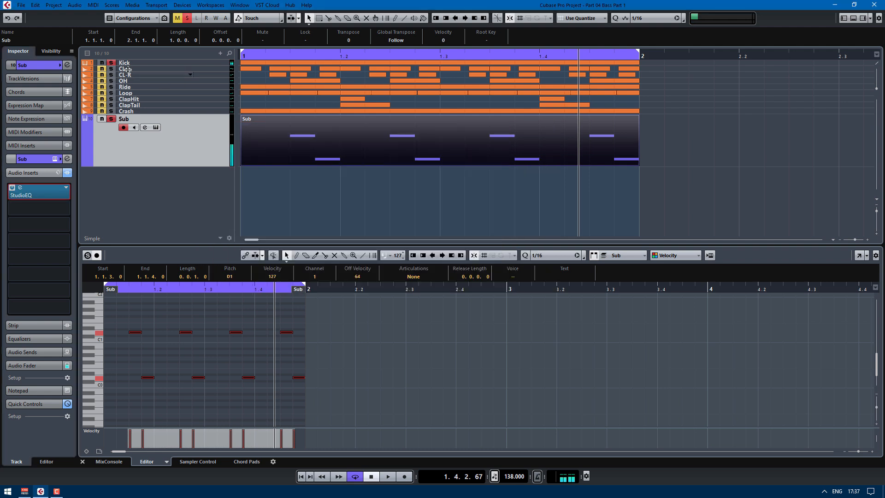
Play the loop with the Sub channel settings and StudioEQ displayed and reset the channel's peak meter to check its level.
{"action": "left_click", "coordinate": [67, 65]}
{"action": "left_click_drag", "start_coordinate": [19, 74], "coordinate": [385, 79]}
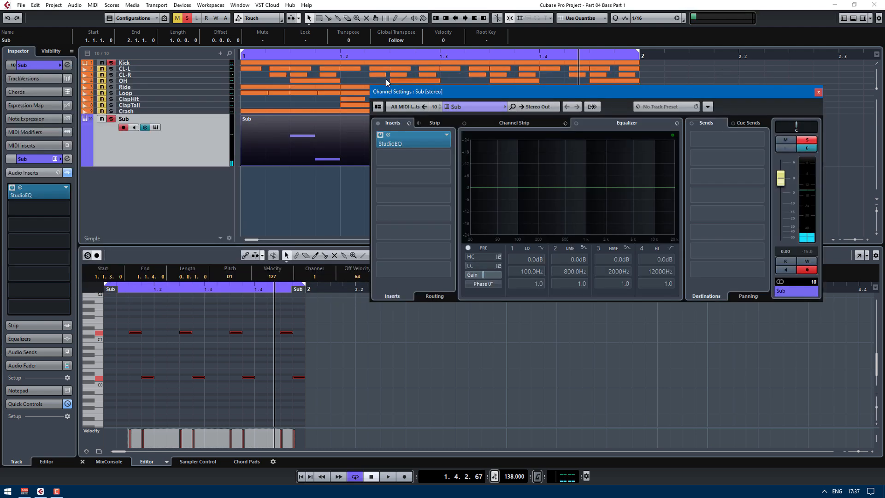
{"action": "key", "text": "space"}
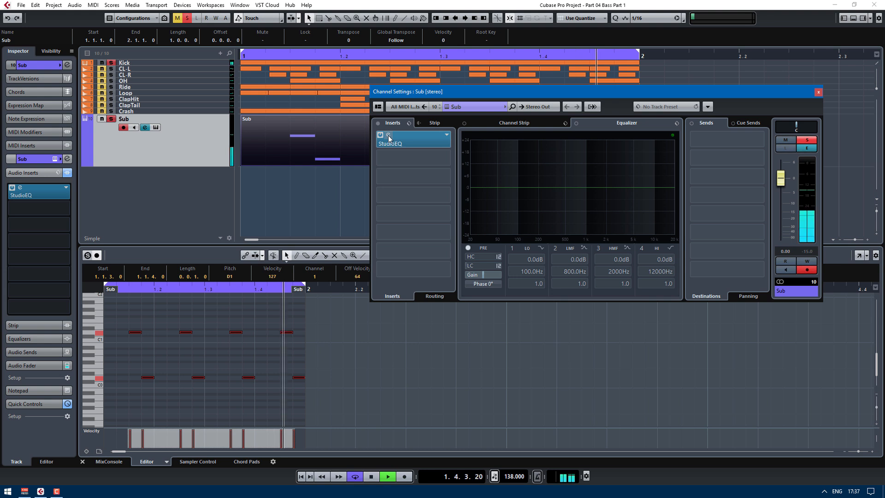
{"action": "left_click", "coordinate": [420, 145]}
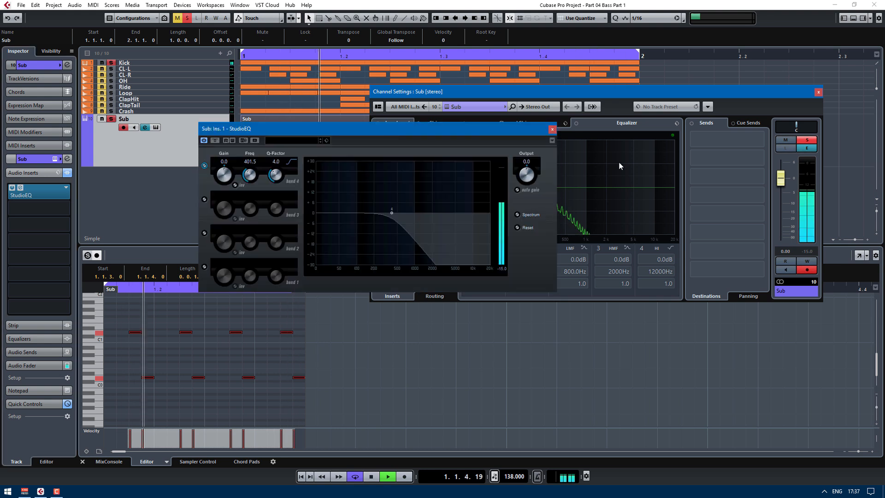
{"action": "left_click", "coordinate": [809, 251]}
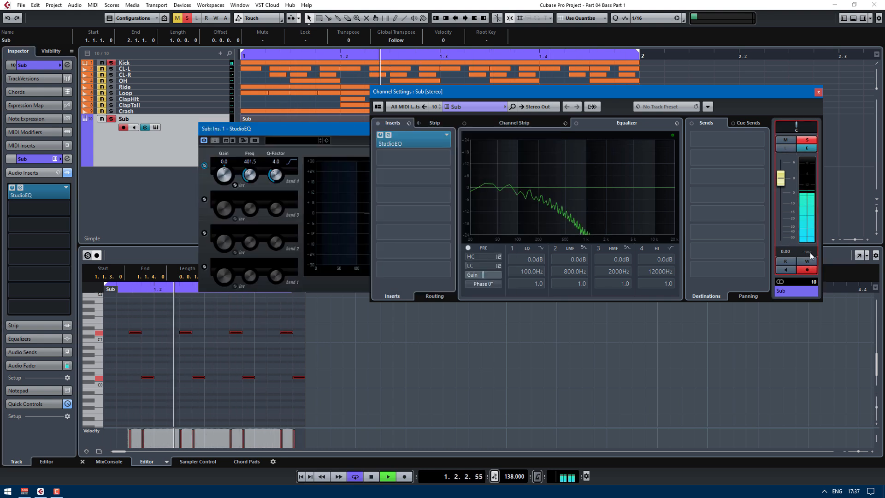
Set StudioEQ's output gain to 0.2 and stop playback.
{"action": "left_click", "coordinate": [315, 128]}
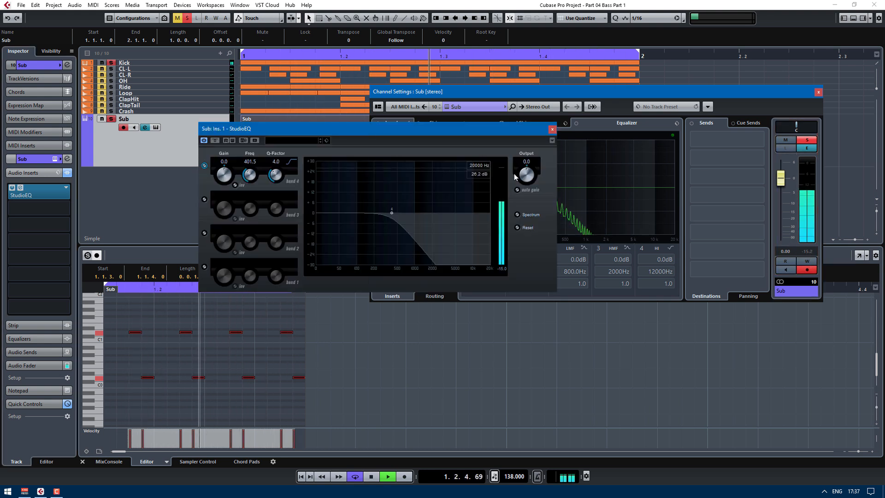
{"action": "left_click", "coordinate": [538, 161]}
{"action": "type", "text": ".2"}
{"action": "key", "text": "Return"}
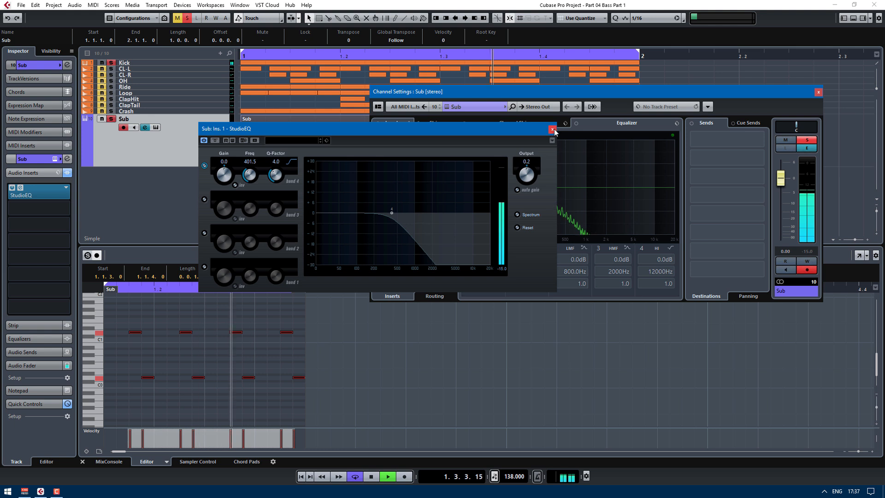
{"action": "key", "text": "space"}
Enable band 1 in StudioEQ as a Cut filter at 56.7 Hz with gain 0.0 and Q-factor 3.3.
{"action": "left_click", "coordinate": [204, 266]}
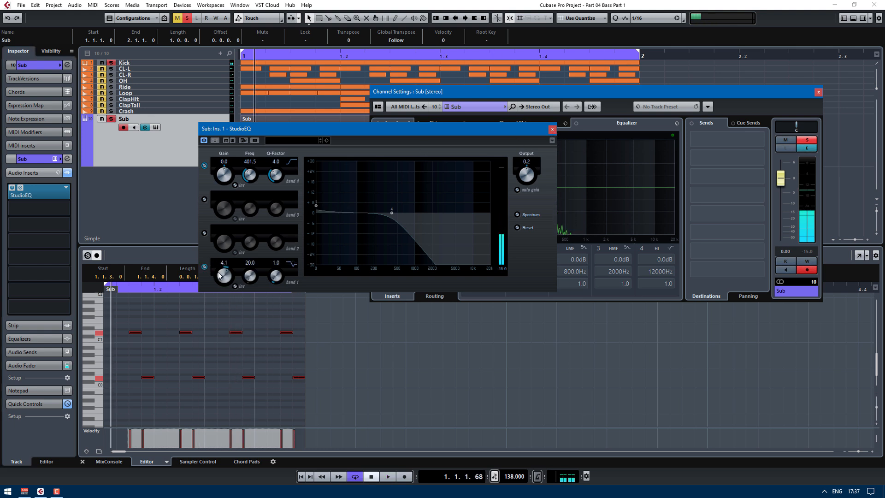
{"action": "left_click", "coordinate": [290, 263]}
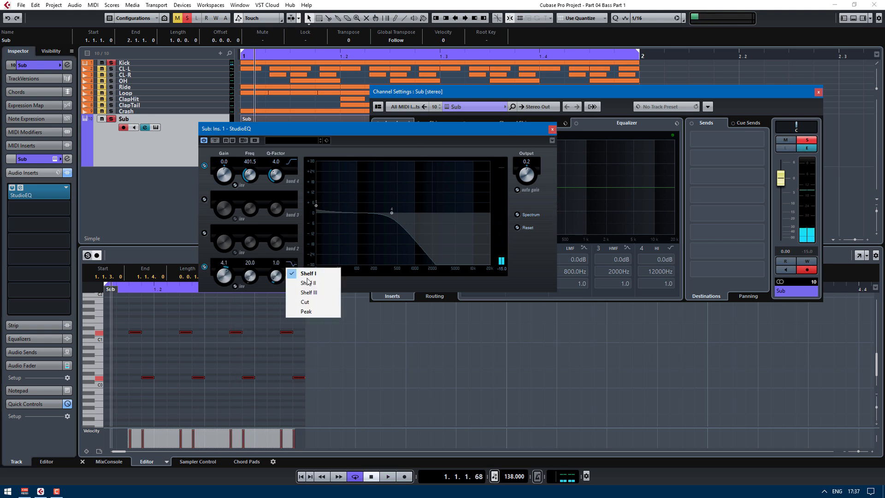
{"action": "left_click", "coordinate": [311, 302]}
{"action": "left_click_drag", "start_coordinate": [228, 275], "coordinate": [263, 282]}
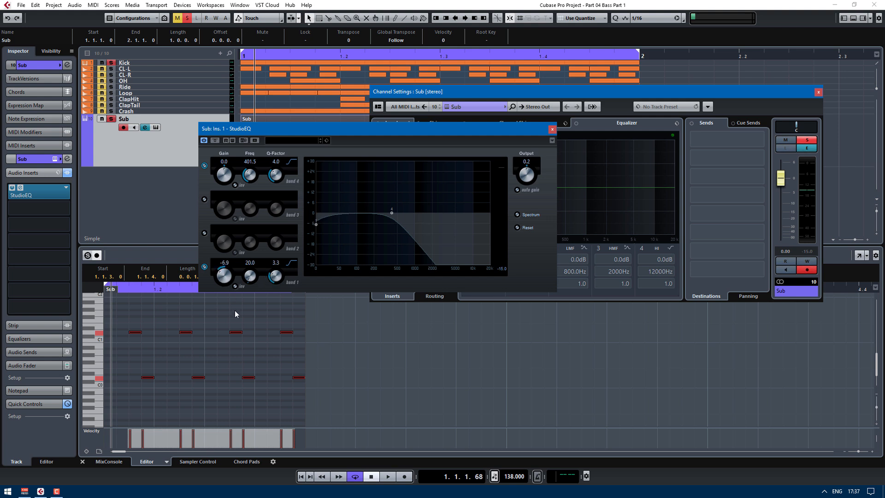
{"action": "left_click_drag", "start_coordinate": [251, 266], "coordinate": [252, 258]}
{"action": "double_click", "coordinate": [226, 264]}
{"action": "type", "text": "0"}
{"action": "key", "text": "Return"}
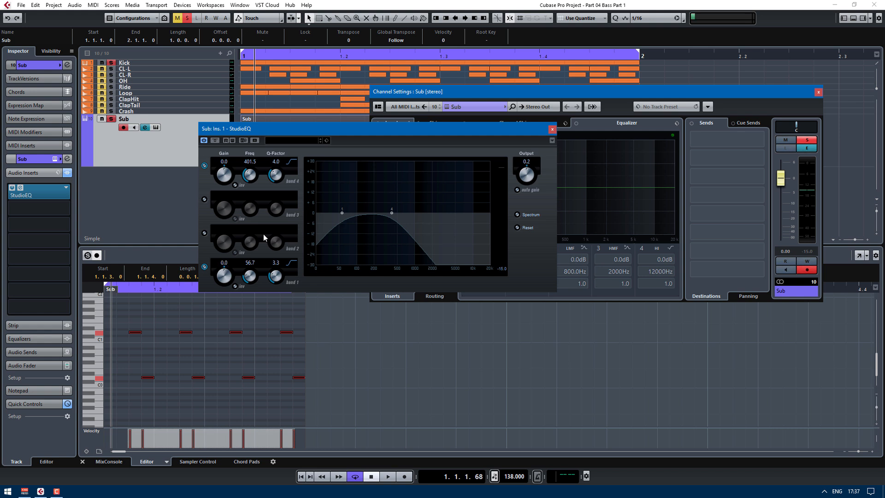
Set the band 1 cut frequency to 40.3 Hz while listening, then close StudioEQ and the Sub channel settings.
{"action": "left_click_drag", "start_coordinate": [252, 277], "coordinate": [251, 281]}
{"action": "key", "text": "space"}
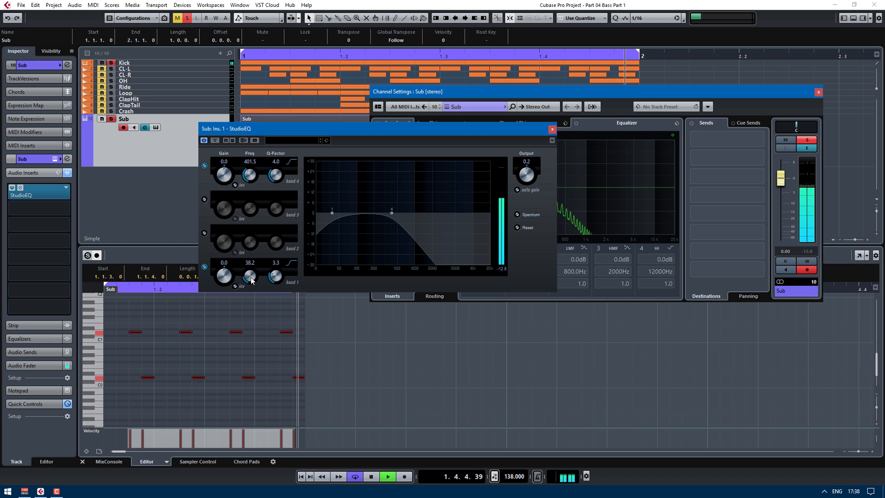
{"action": "left_click_drag", "start_coordinate": [251, 281], "coordinate": [251, 278]}
{"action": "key", "text": "space"}
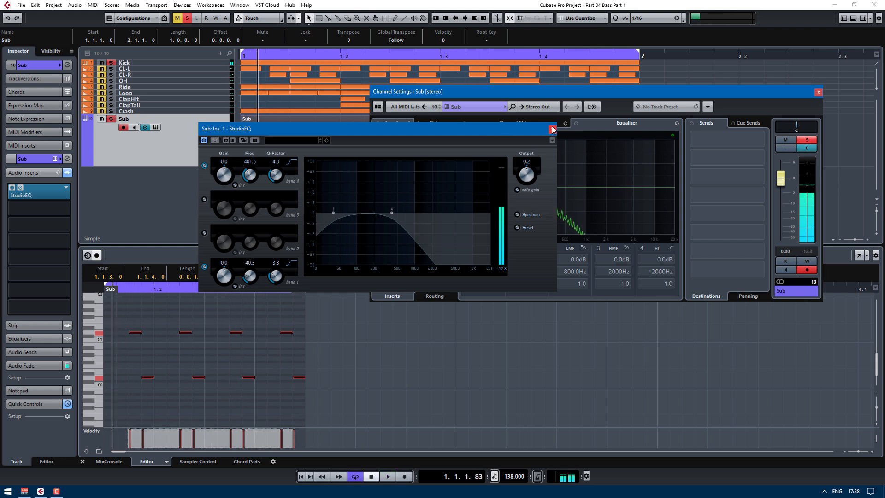
{"action": "left_click", "coordinate": [553, 129]}
{"action": "left_click", "coordinate": [818, 92]}
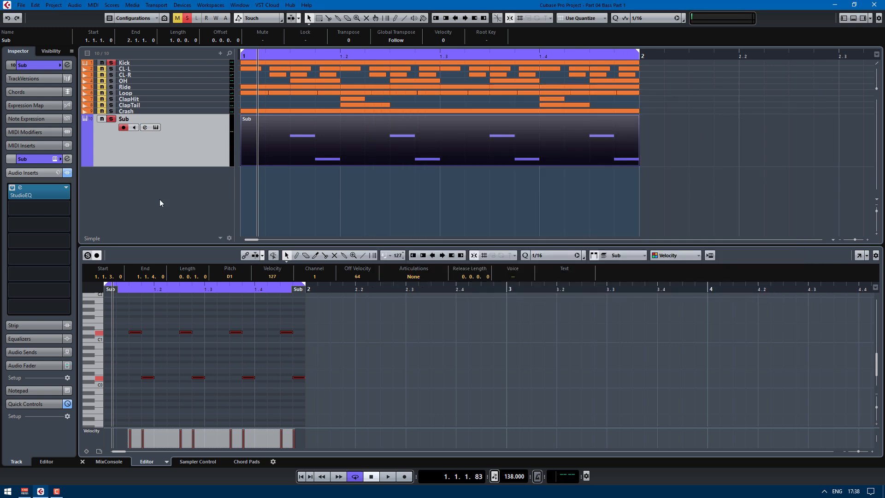
Insert Kickstart-64bit in the second audio insert slot of the Sub track and choose its second curve shape.
{"action": "left_click", "coordinate": [67, 210]}
{"action": "type", "text": "kick"}
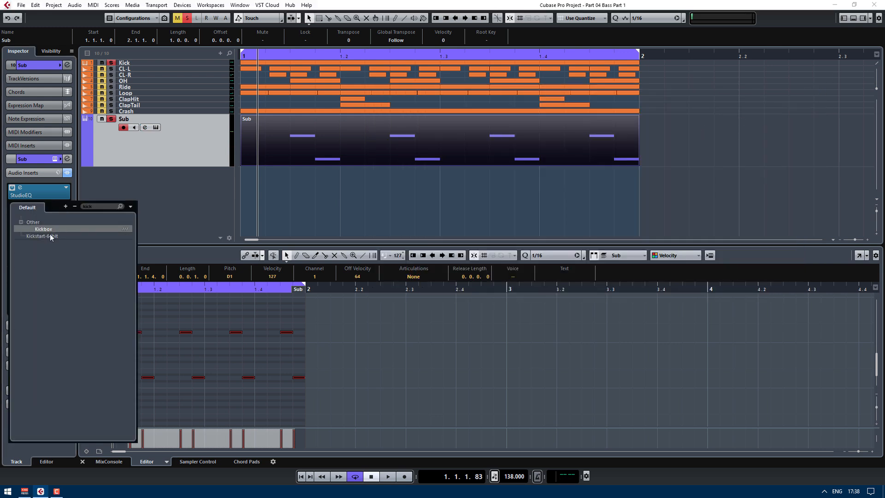
{"action": "left_click", "coordinate": [46, 236]}
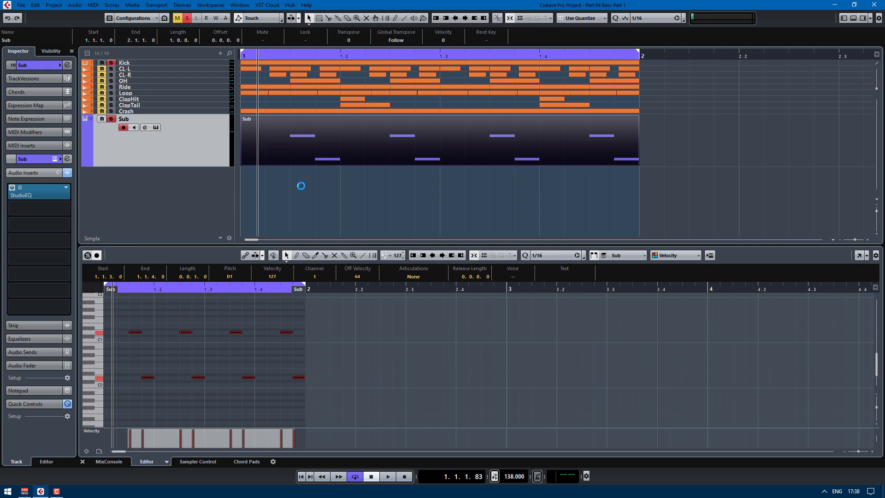
{"action": "left_click_drag", "start_coordinate": [374, 173], "coordinate": [399, 171]}
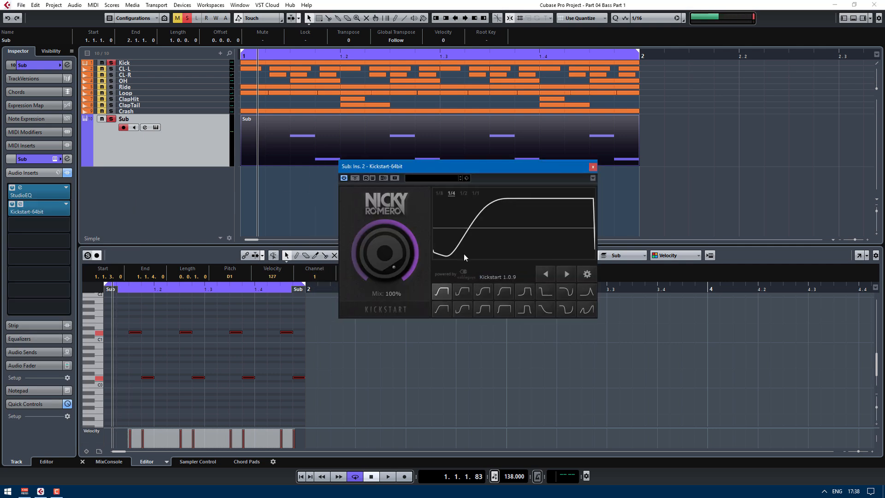
{"action": "left_click", "coordinate": [461, 290]}
Compare the ducking during playback with Kickstart's mix at 0% and back at 100%, then close the plug-in.
{"action": "key", "text": "space"}
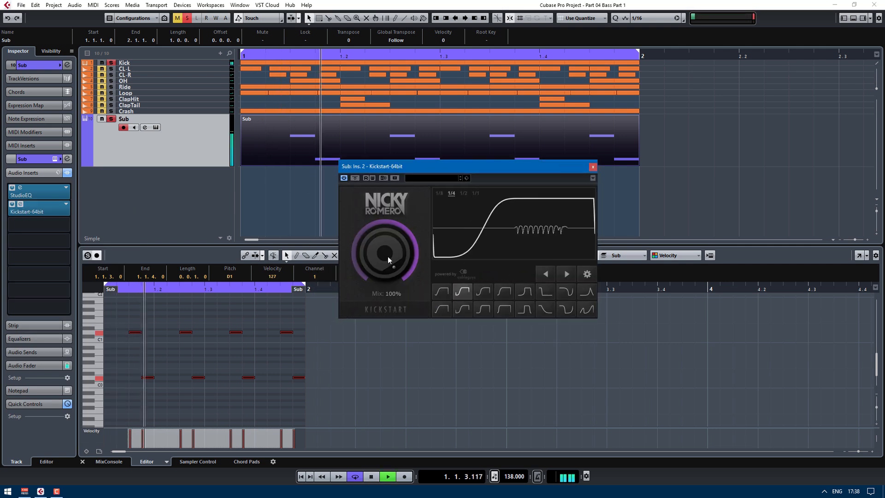
{"action": "left_click_drag", "start_coordinate": [388, 252], "coordinate": [388, 323]}
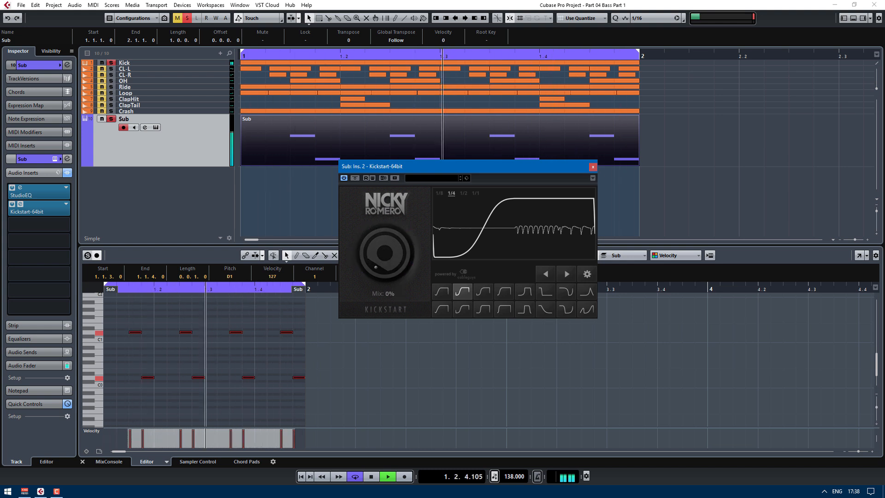
{"action": "left_click_drag", "start_coordinate": [387, 255], "coordinate": [387, 185]}
{"action": "key", "text": "space"}
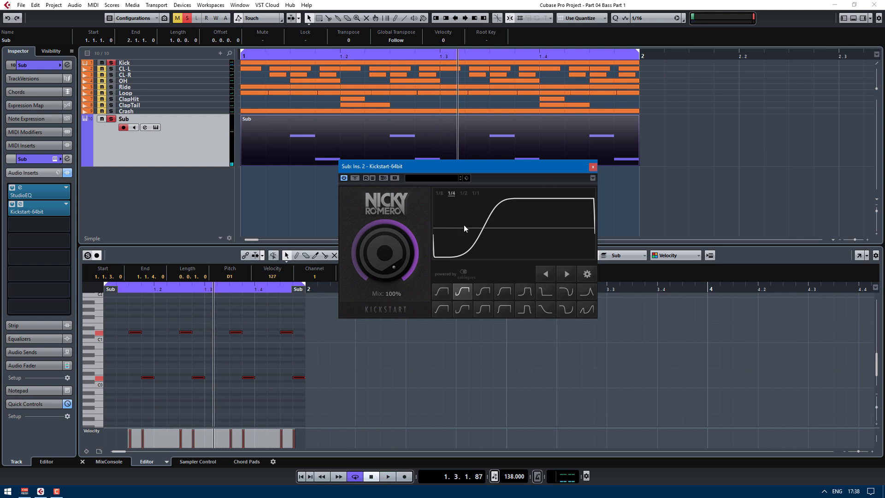
{"action": "left_click", "coordinate": [593, 167]}
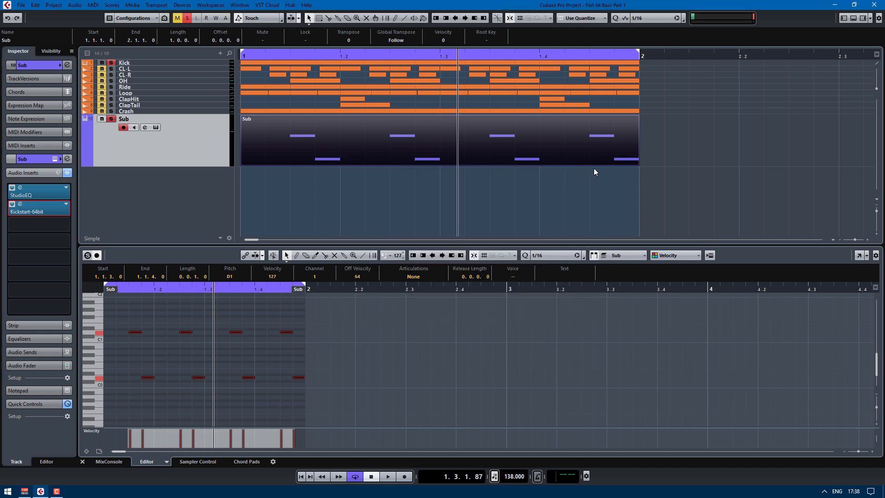
Add an instrument track using A.N.Ax64 below the Sub track and move its instrument window clear of the track list.
{"action": "right_click", "coordinate": [204, 185]}
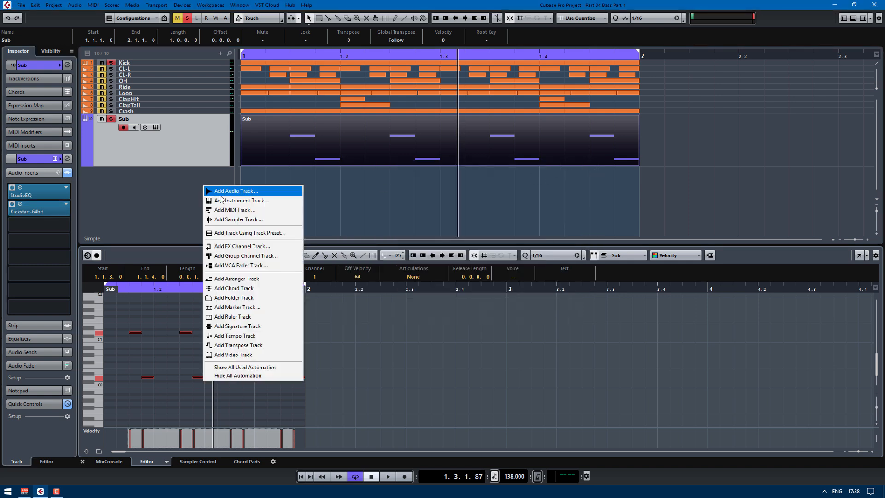
{"action": "left_click", "coordinate": [216, 199]}
{"action": "left_click", "coordinate": [423, 252]}
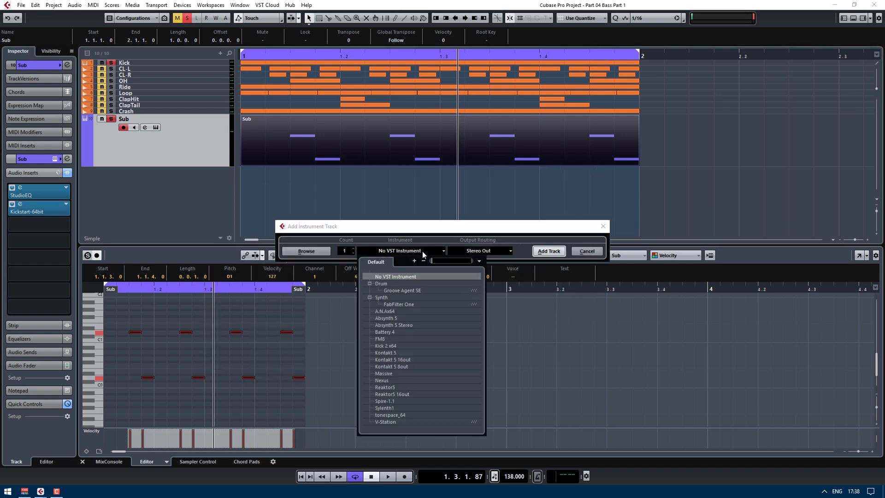
{"action": "left_click", "coordinate": [395, 312]}
{"action": "left_click", "coordinate": [548, 251]}
{"action": "left_click_drag", "start_coordinate": [599, 246], "coordinate": [602, 289]}
{"action": "left_click_drag", "start_coordinate": [491, 72], "coordinate": [610, 50]}
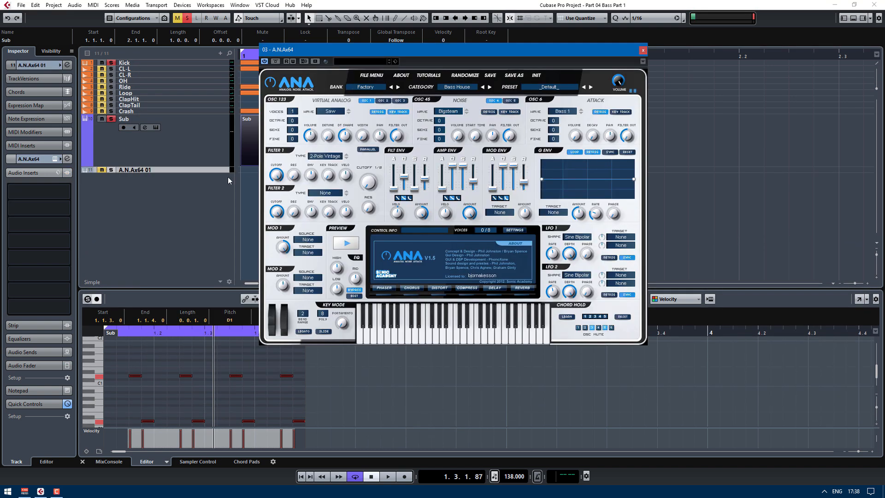
Enlarge the new instrument track, rename it Mid Bass 1 and colour it purple like the Sub track.
{"action": "left_click_drag", "start_coordinate": [210, 173], "coordinate": [205, 201]}
{"action": "double_click", "coordinate": [146, 174]}
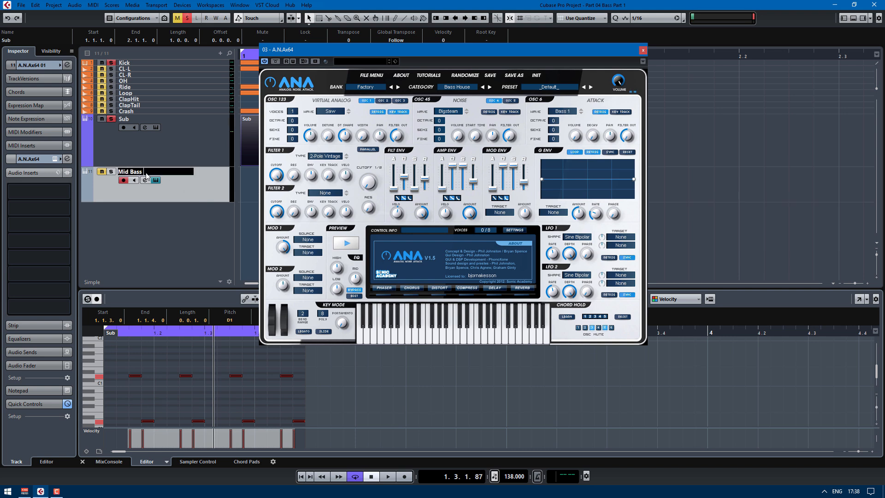
{"action": "key", "text": "Return"}
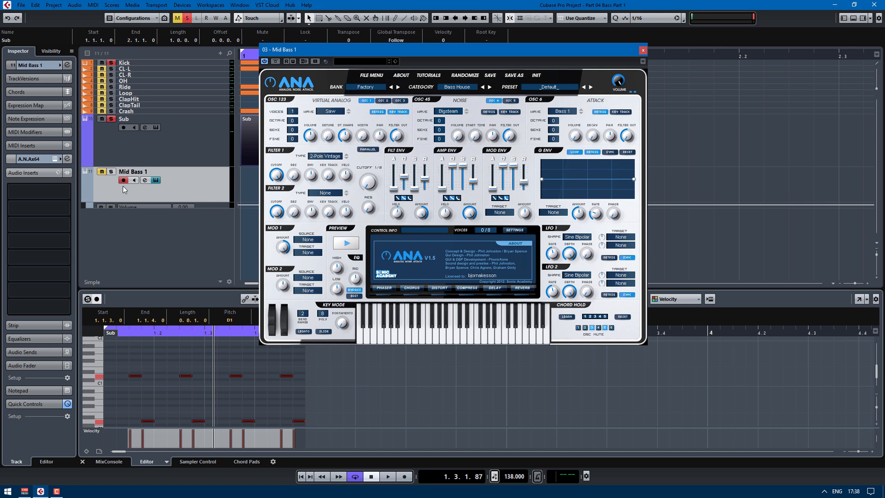
{"action": "left_click", "coordinate": [88, 187]}
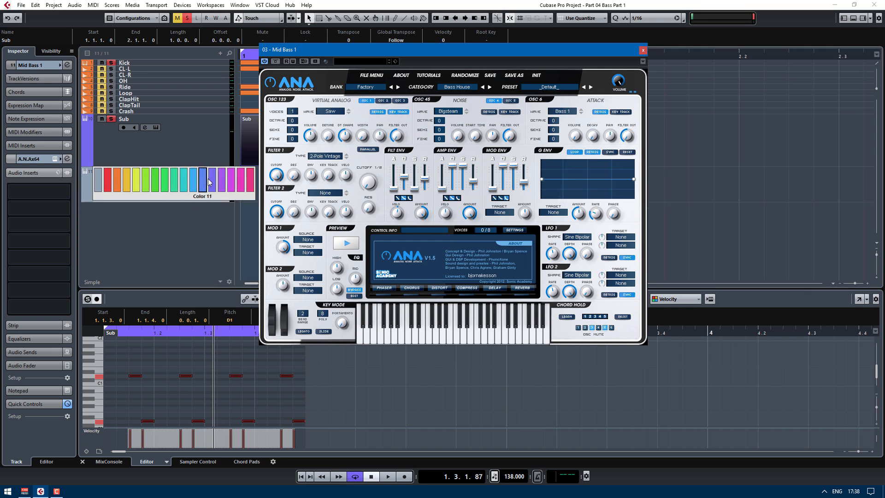
Load the Sonic Academy V1.5 Vol1 bank in ANA, look through its categories and close the instrument window.
{"action": "left_click", "coordinate": [461, 50]}
{"action": "left_click", "coordinate": [461, 87]}
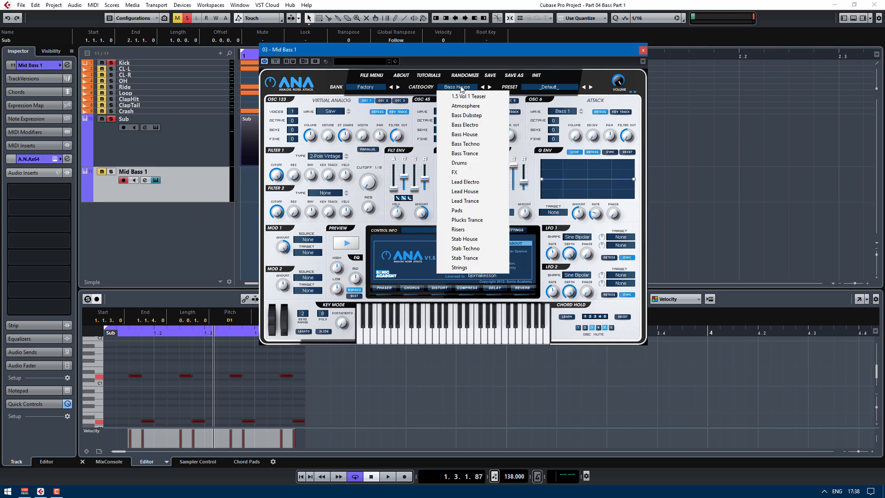
{"action": "left_click", "coordinate": [425, 79]}
{"action": "left_click", "coordinate": [383, 89]}
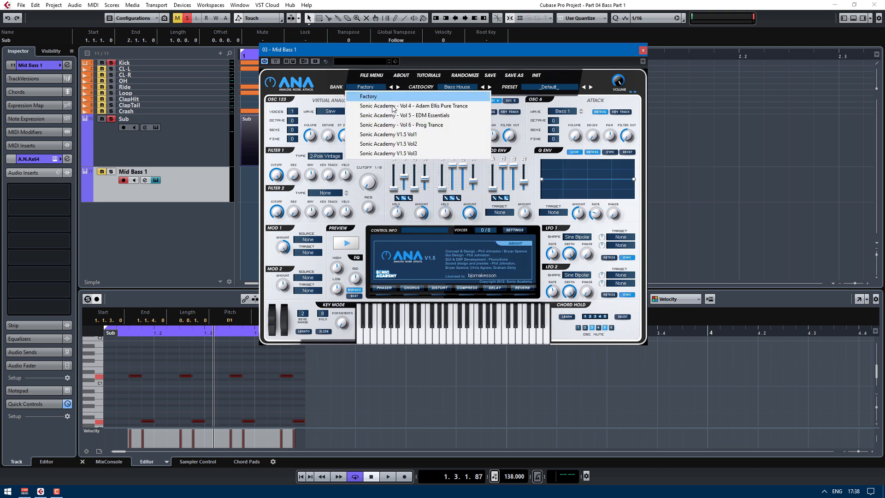
{"action": "left_click", "coordinate": [410, 134]}
{"action": "left_click", "coordinate": [457, 86]}
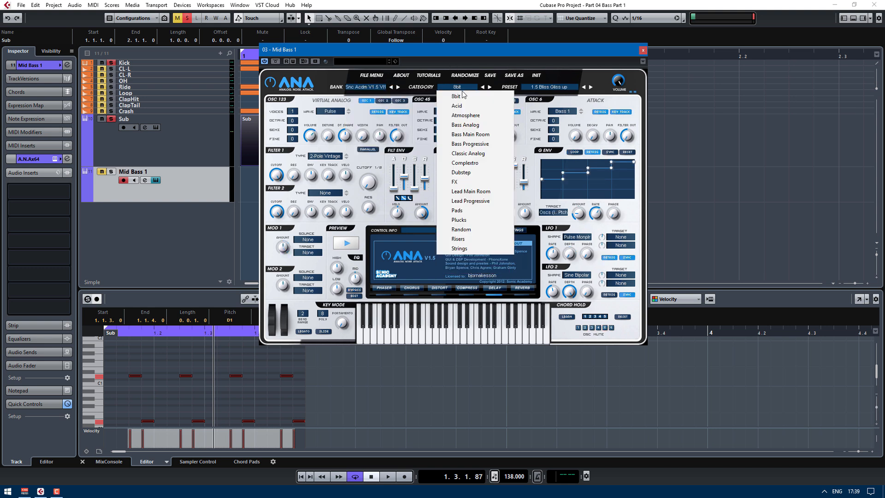
{"action": "left_click", "coordinate": [642, 49]}
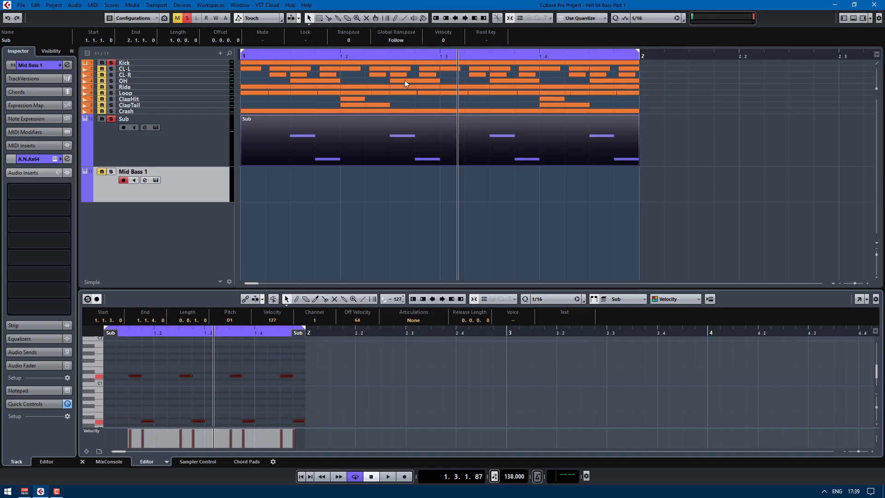
Draw an empty one-bar part on the Mid Bass 1 track from bar 1 to bar 2 and open it for note editing.
{"action": "right_click", "coordinate": [404, 211]}
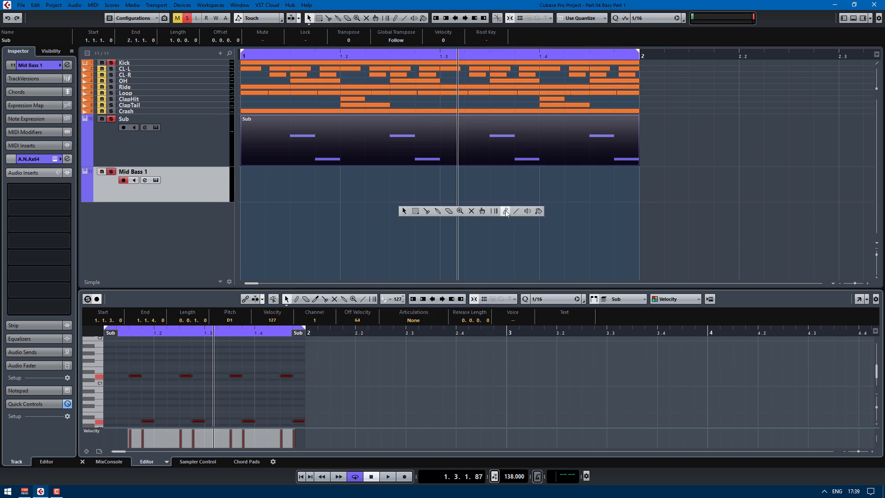
{"action": "left_click", "coordinate": [506, 211]}
{"action": "left_click_drag", "start_coordinate": [244, 184], "coordinate": [639, 189]}
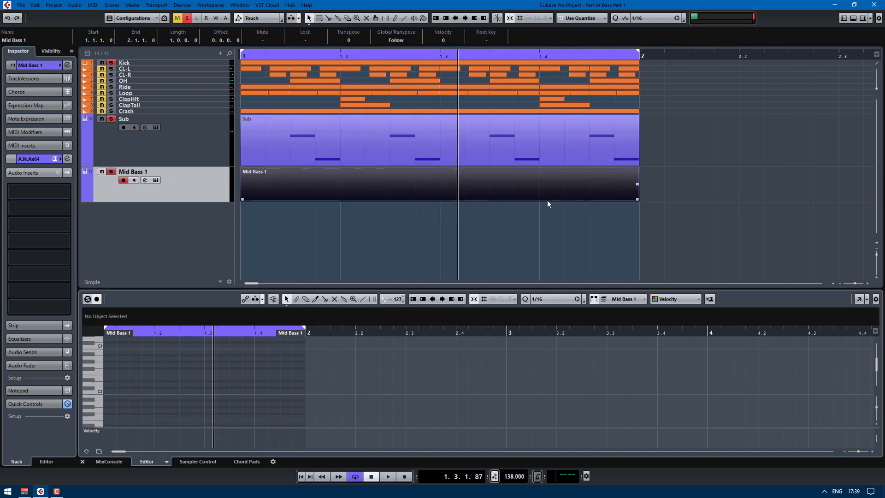
{"action": "double_click", "coordinate": [507, 192]}
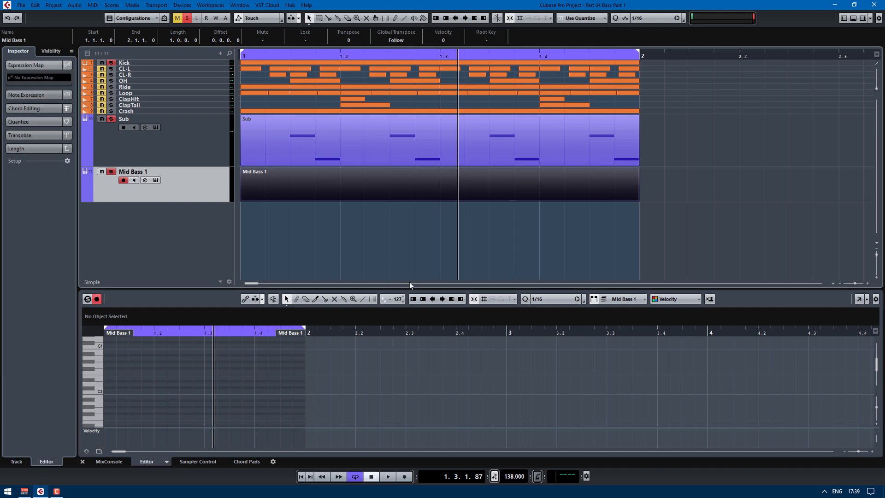
Enlarge the note editor, try a note, and lower the Mid Bass 1 channel level to -12.6 dB.
{"action": "left_click_drag", "start_coordinate": [403, 288], "coordinate": [403, 242]}
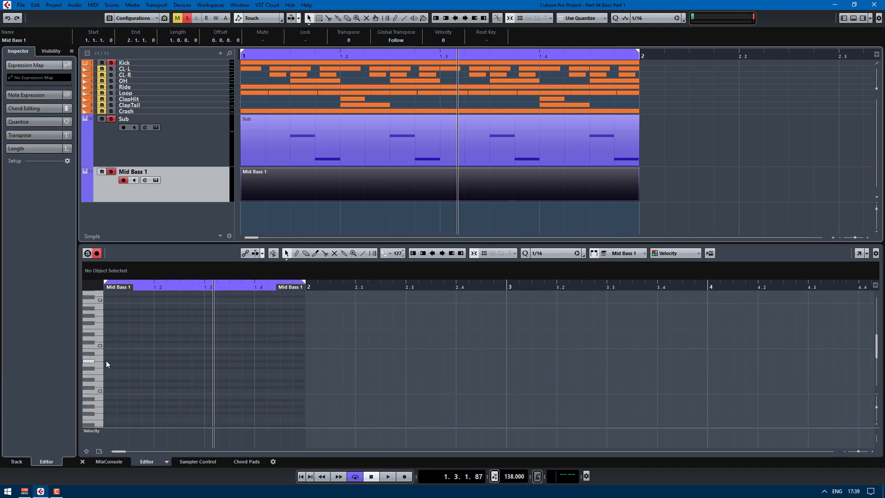
{"action": "left_click", "coordinate": [99, 340]}
{"action": "left_click", "coordinate": [195, 169]}
{"action": "left_click", "coordinate": [66, 66]}
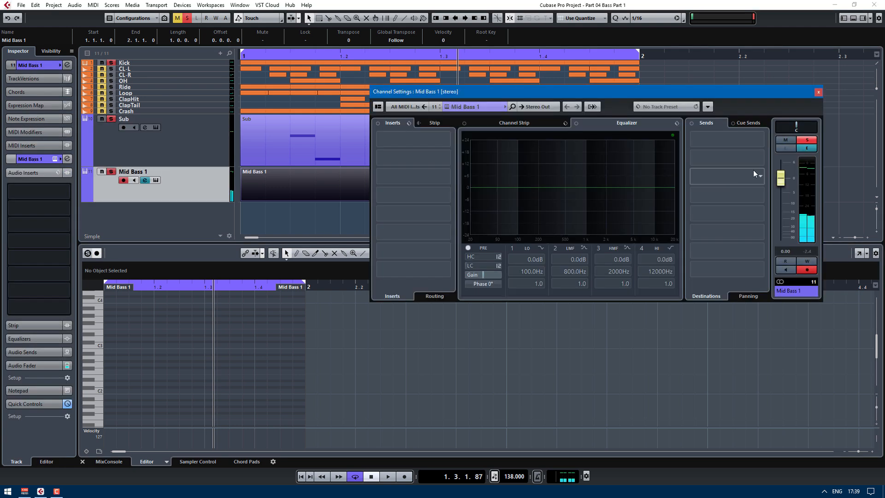
{"action": "left_click_drag", "start_coordinate": [782, 196], "coordinate": [783, 213]}
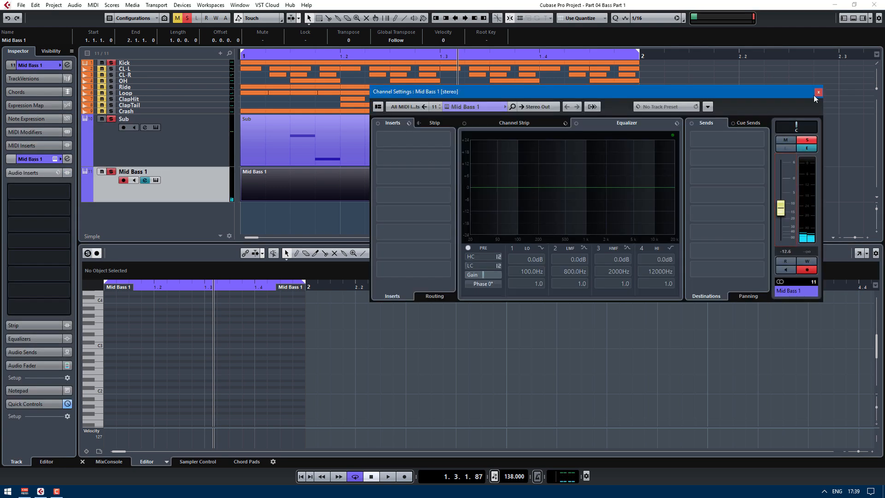
{"action": "left_click", "coordinate": [817, 92]}
Draw four consecutive 1/16 notes in the first beat of the Mid Bass 1 part: D2, D2, D3, D2.
{"action": "right_click", "coordinate": [150, 364]}
{"action": "left_click", "coordinate": [151, 363]}
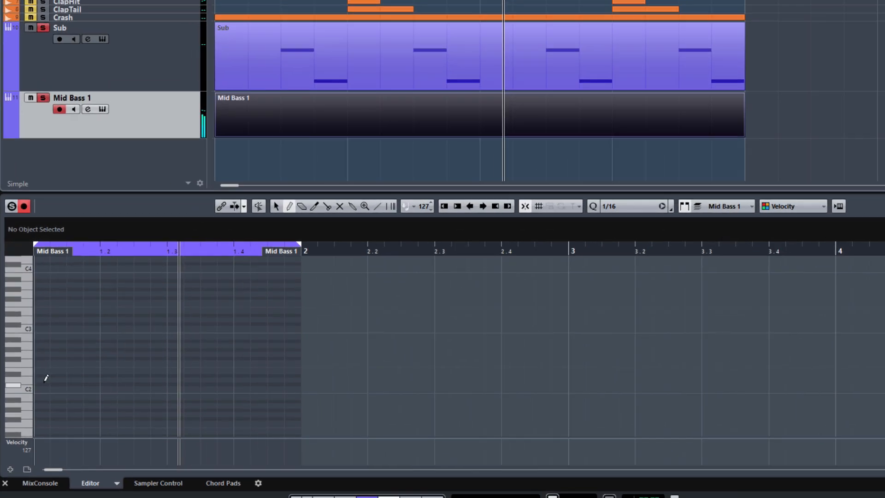
{"action": "left_click", "coordinate": [45, 379]}
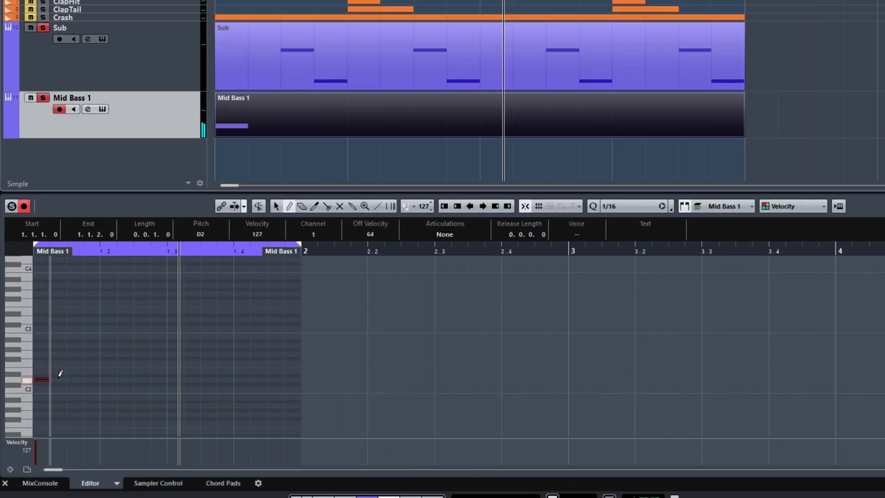
{"action": "left_click", "coordinate": [78, 378]}
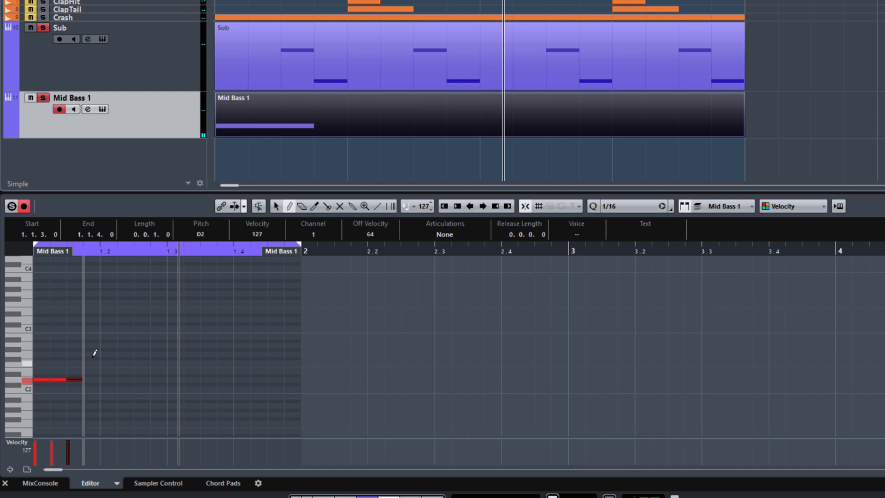
{"action": "key", "text": "shift+Up"}
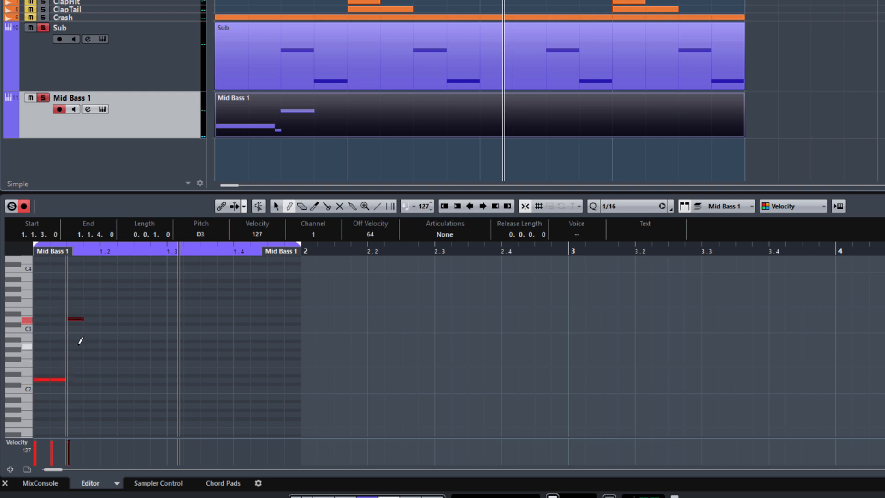
{"action": "left_click", "coordinate": [90, 378]}
{"action": "right_click", "coordinate": [90, 376]}
{"action": "left_click", "coordinate": [94, 373]}
Duplicate the whole one-beat note pattern, and duplicate all the notes again to fill the one-bar Mid Bass 1 part.
{"action": "key", "text": "ctrl+a"}
{"action": "key", "text": "ctrl+d"}
{"action": "key", "text": "ctrl+a"}
{"action": "key", "text": "ctrl+d"}
Play the loop, lower the Mid Bass 1 channel level to -16.3 dB, and stop with its windows closed.
{"action": "key", "text": "space"}
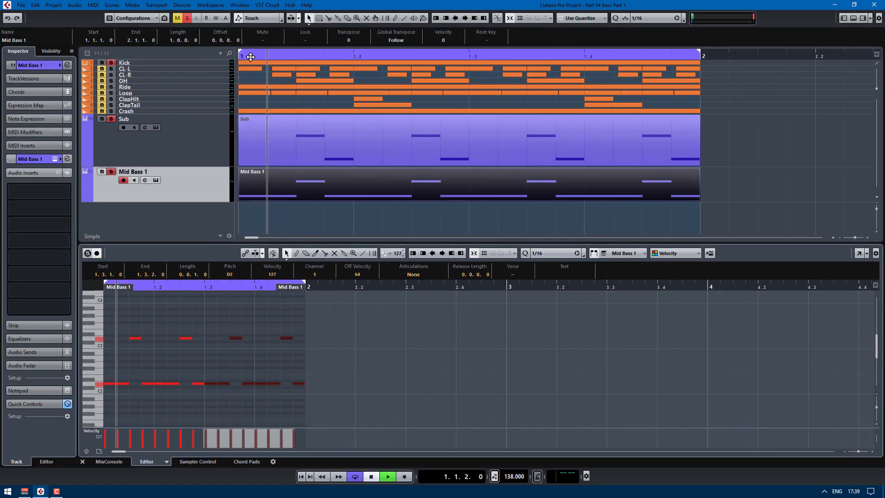
{"action": "left_click", "coordinate": [212, 156]}
{"action": "left_click", "coordinate": [214, 177]}
{"action": "left_click", "coordinate": [67, 65]}
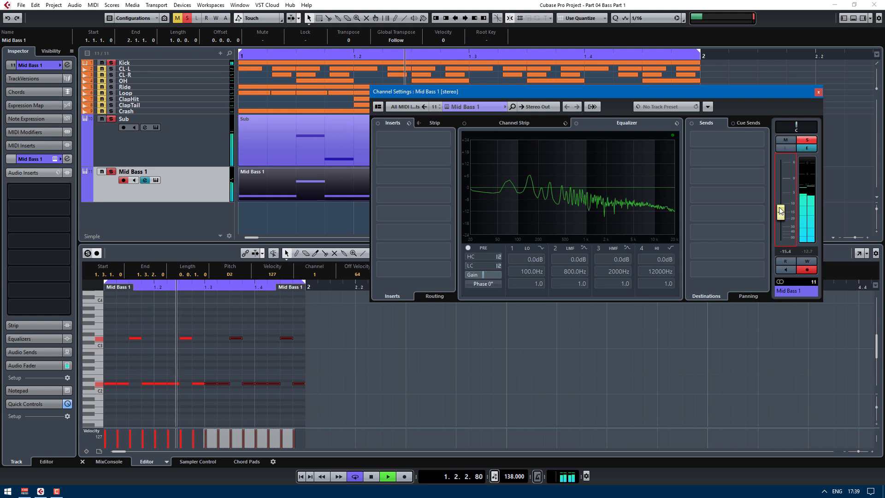
{"action": "left_click_drag", "start_coordinate": [779, 209], "coordinate": [779, 210]}
{"action": "left_click", "coordinate": [156, 180]}
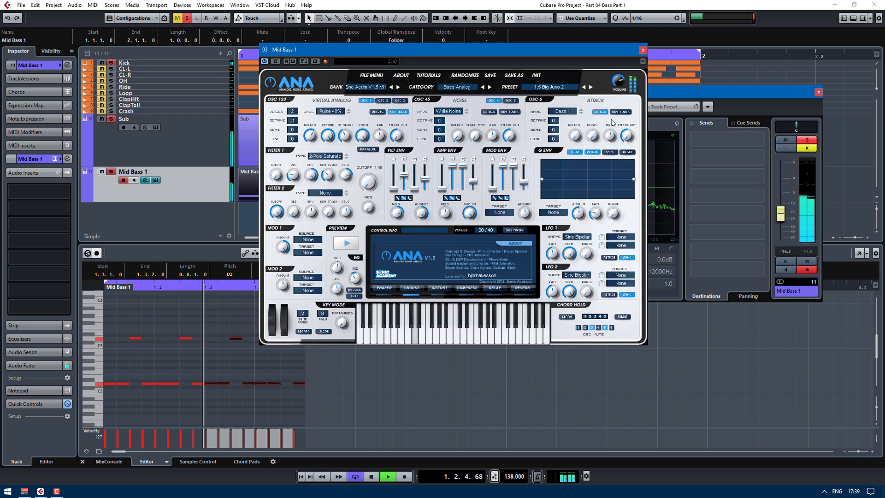
{"action": "left_click", "coordinate": [643, 49]}
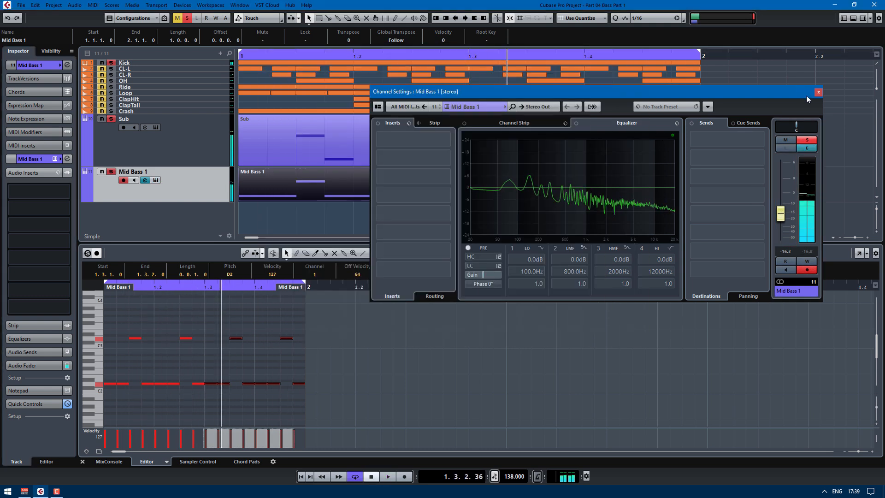
{"action": "left_click", "coordinate": [819, 92]}
{"action": "key", "text": "space"}
{"action": "left_click", "coordinate": [356, 400]}
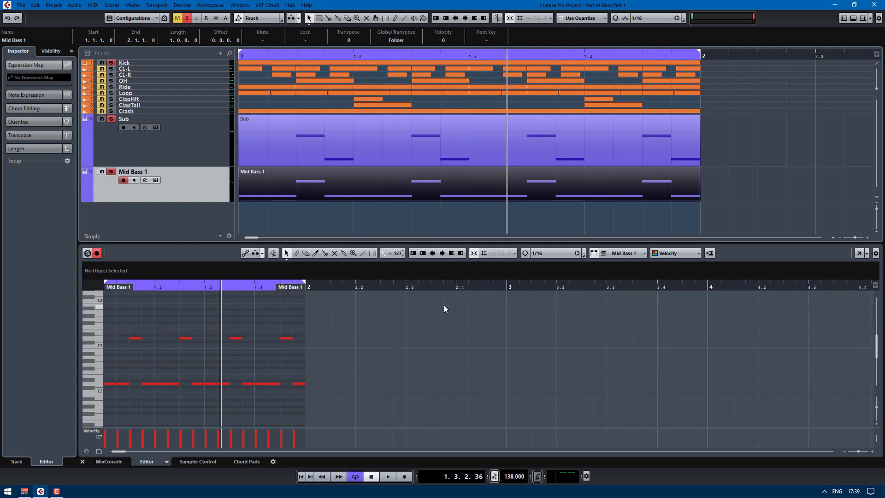
{"action": "left_click", "coordinate": [567, 255]}
{"action": "left_click", "coordinate": [485, 316]}
{"action": "left_click", "coordinate": [566, 253]}
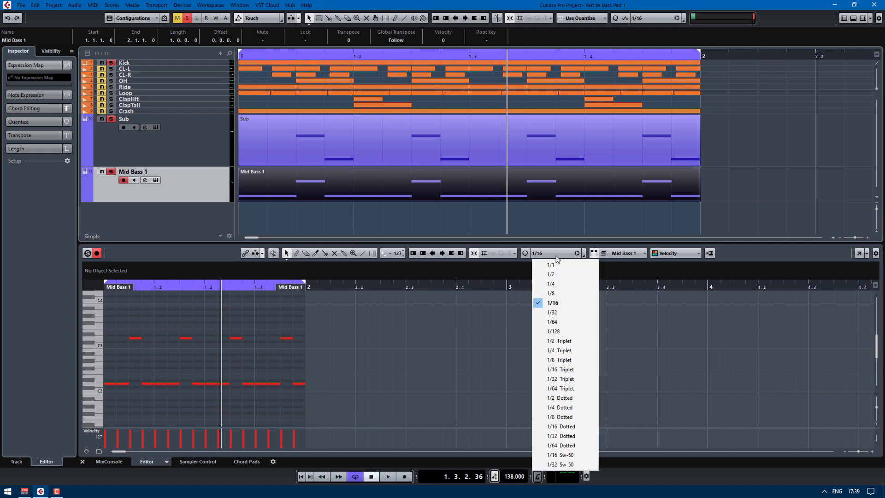
{"action": "left_click", "coordinate": [472, 408]}
Add the Quantizer MIDI effect to the first MIDI insert slot of the Mid Bass 1 track.
{"action": "left_click", "coordinate": [162, 152]}
{"action": "left_click", "coordinate": [195, 198]}
{"action": "left_click", "coordinate": [28, 173]}
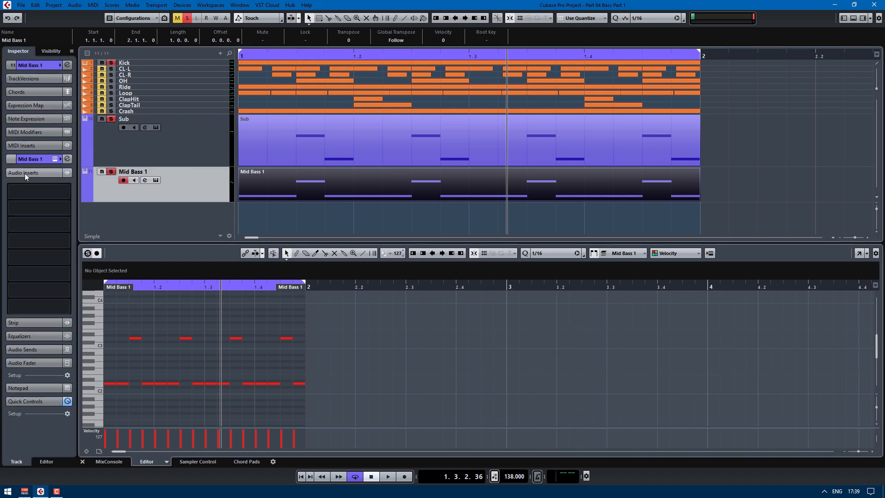
{"action": "left_click", "coordinate": [35, 145]}
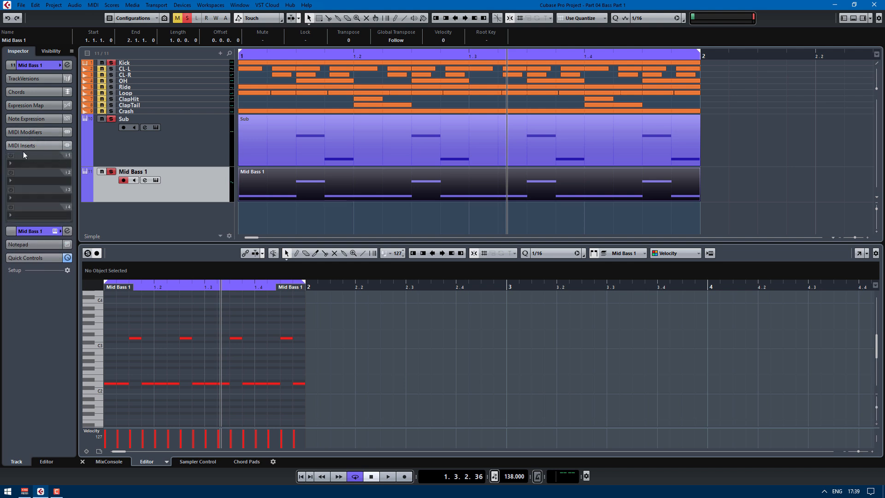
{"action": "left_click", "coordinate": [11, 159]}
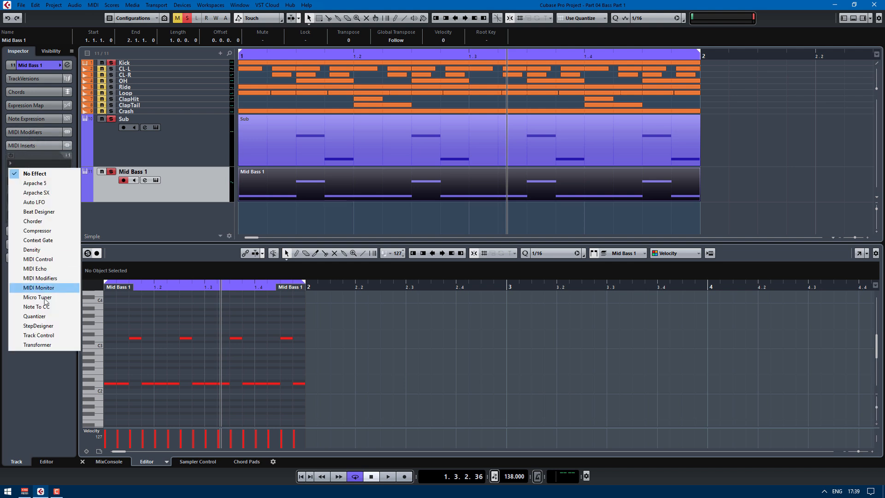
{"action": "left_click", "coordinate": [36, 286]}
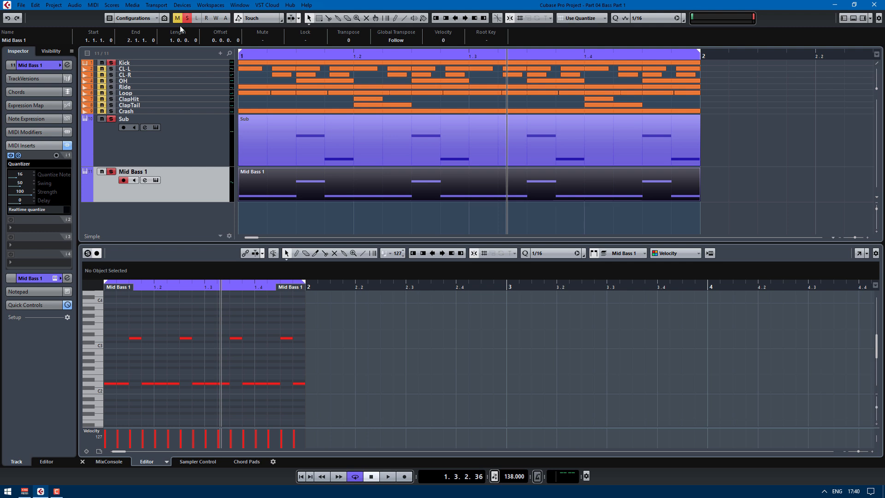
Add the Quantizer MIDI effect to the first MIDI insert slot of the Sub track.
{"action": "left_click", "coordinate": [204, 136]}
{"action": "left_click", "coordinate": [35, 156]}
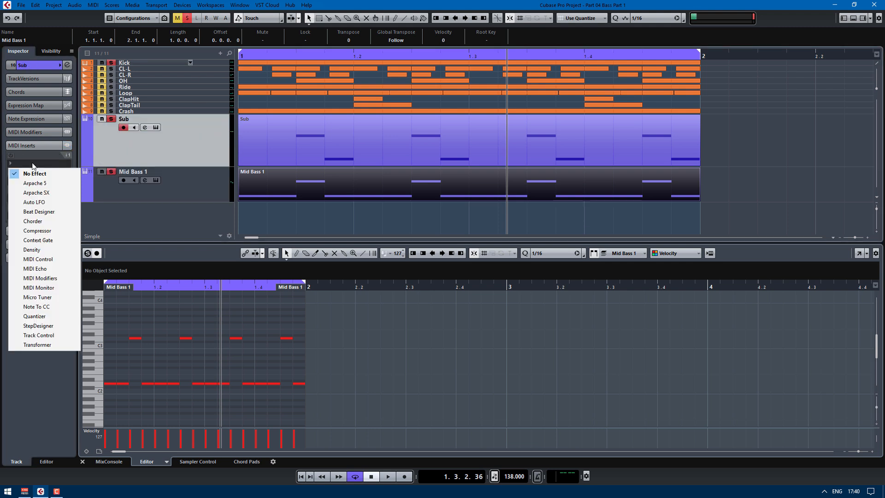
{"action": "left_click", "coordinate": [47, 316]}
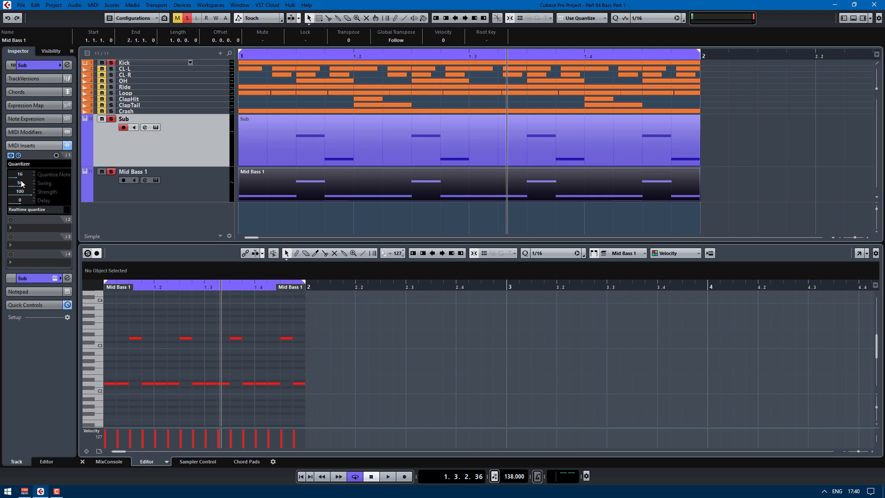
Shorten all Mid Bass 1 notes together to a length of 0.0.0.96 while the loop plays, and stop playback.
{"action": "left_click", "coordinate": [328, 215]}
{"action": "key", "text": "space"}
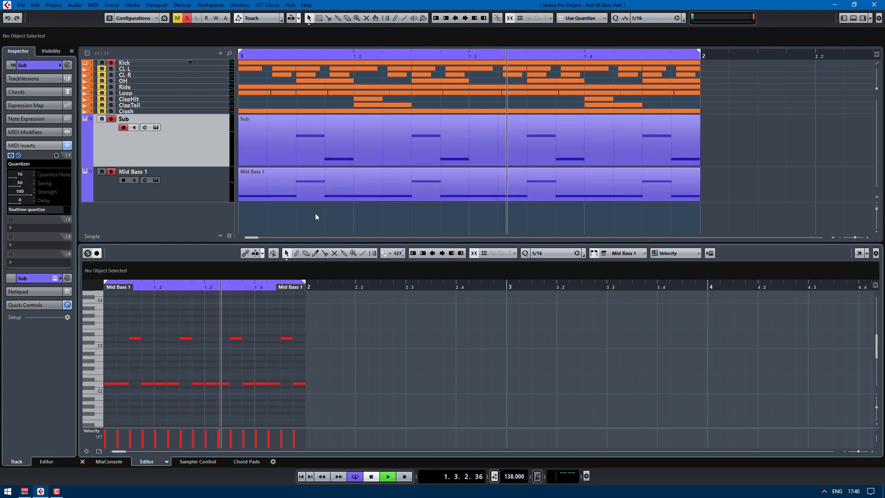
{"action": "left_click", "coordinate": [227, 197]}
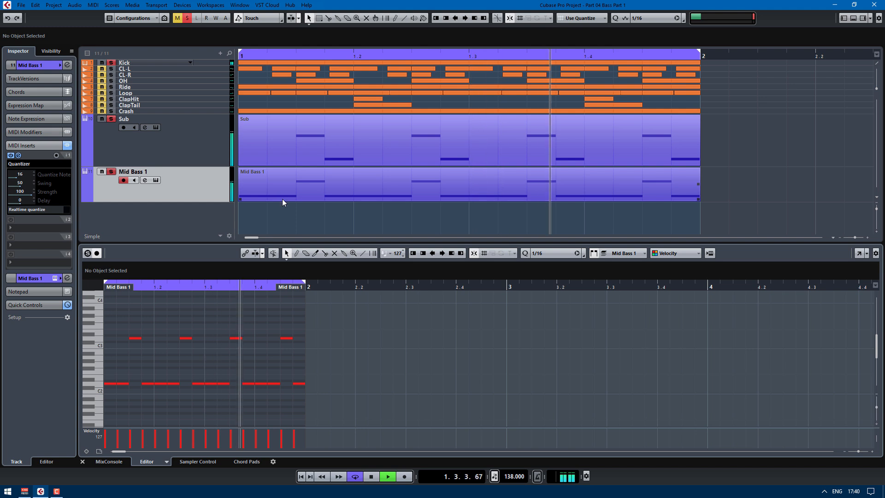
{"action": "left_click", "coordinate": [282, 326]}
{"action": "key", "text": "ctrl+a"}
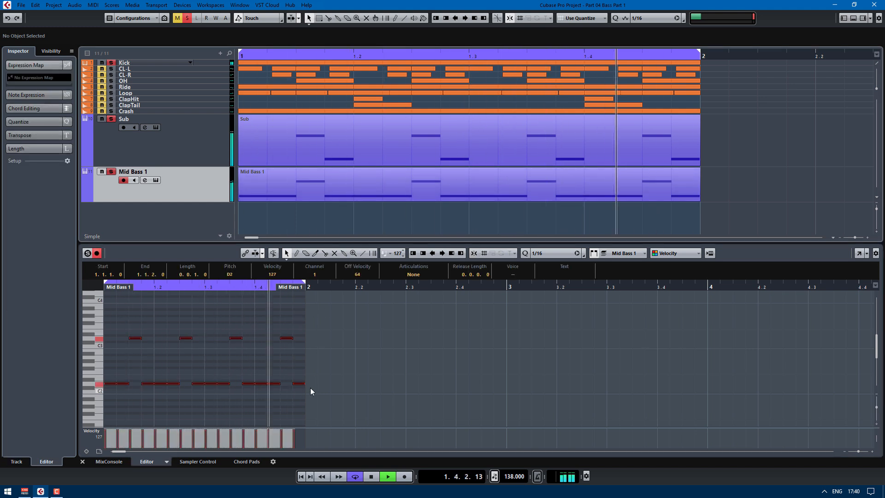
{"action": "left_click_drag", "start_coordinate": [304, 383], "coordinate": [303, 385]}
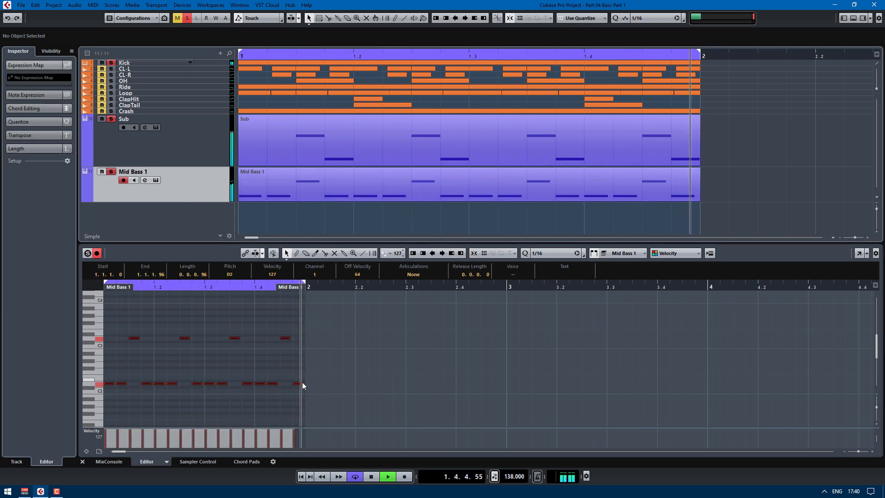
{"action": "left_click", "coordinate": [214, 152]}
{"action": "left_click", "coordinate": [212, 177]}
{"action": "key", "text": "space"}
Audition Bass Analog presets in the Mid Bass 1 ANA instrument, keep 1.5 Drive Bass and close the instrument window.
{"action": "left_click", "coordinate": [146, 133]}
{"action": "left_click", "coordinate": [214, 187]}
{"action": "left_click", "coordinate": [206, 140]}
{"action": "left_click", "coordinate": [200, 178]}
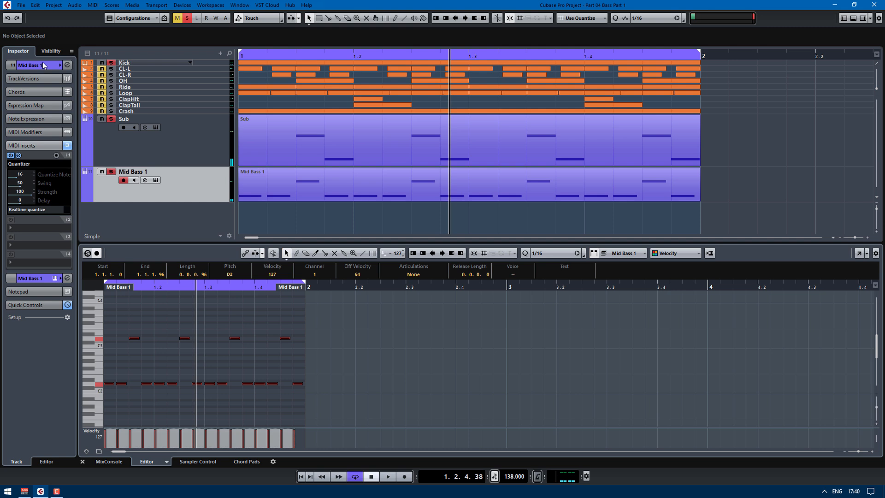
{"action": "left_click", "coordinate": [67, 157]}
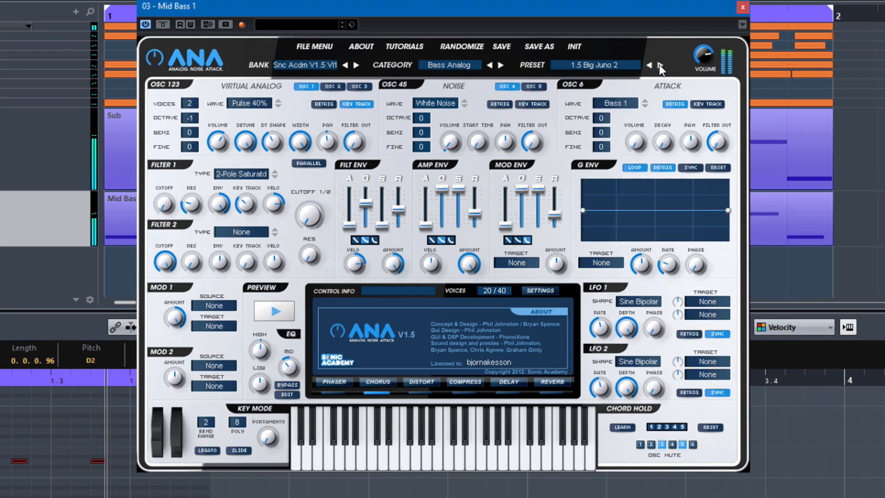
{"action": "left_click", "coordinate": [592, 88]}
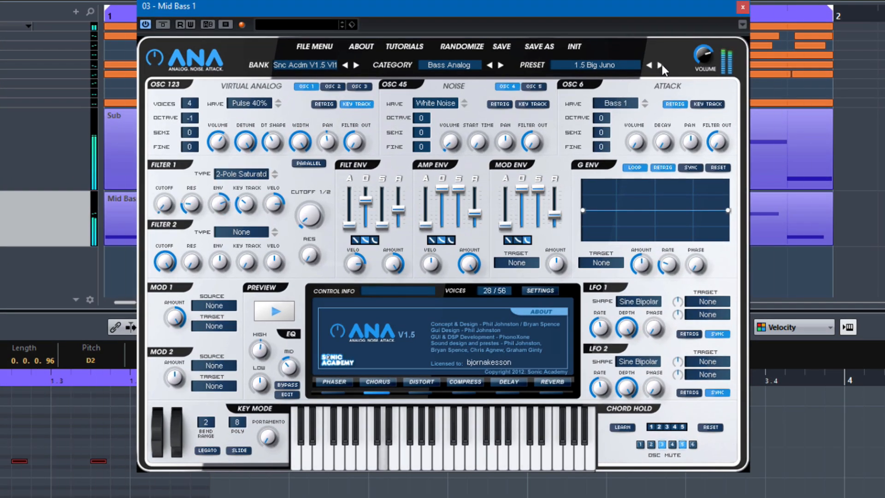
{"action": "left_click", "coordinate": [660, 65]}
{"action": "left_click", "coordinate": [661, 66]}
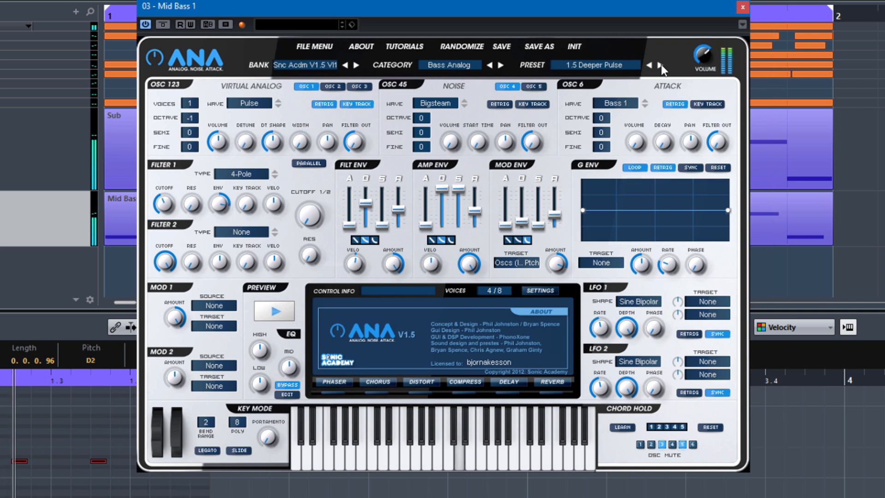
{"action": "left_click", "coordinate": [661, 66]}
{"action": "left_click", "coordinate": [660, 66]}
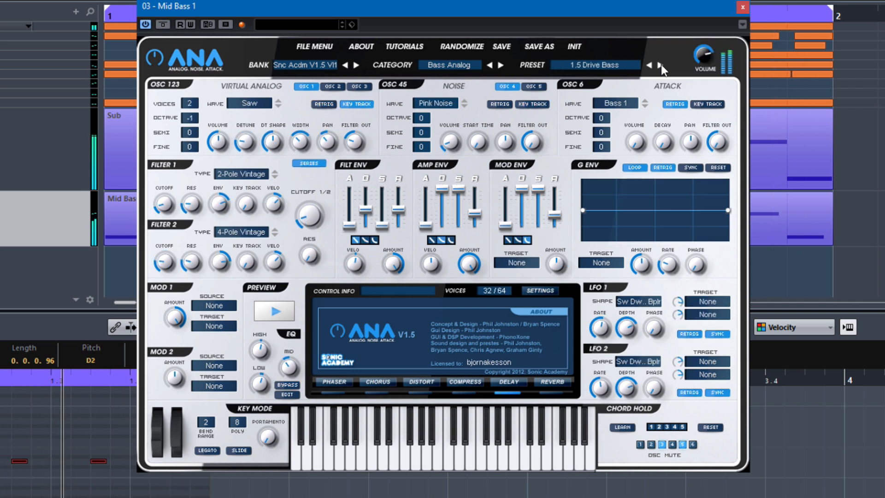
{"action": "left_click", "coordinate": [660, 65]}
{"action": "left_click", "coordinate": [650, 66]}
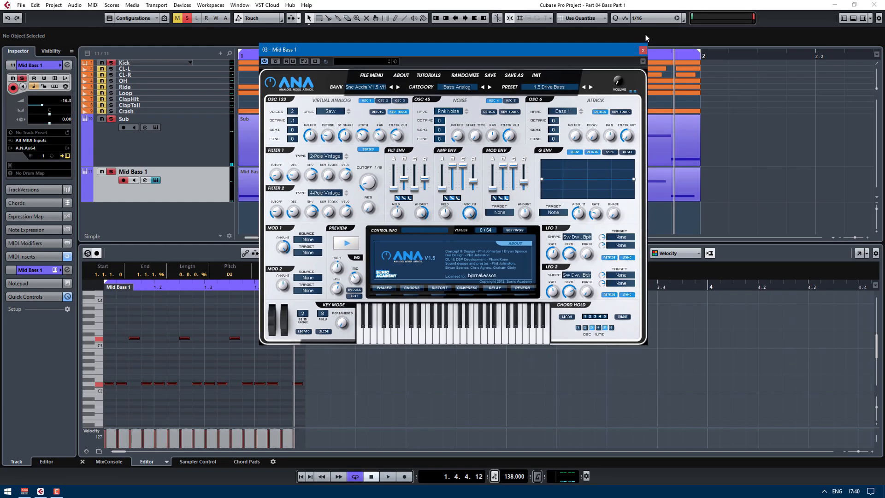
{"action": "left_click", "coordinate": [742, 7]}
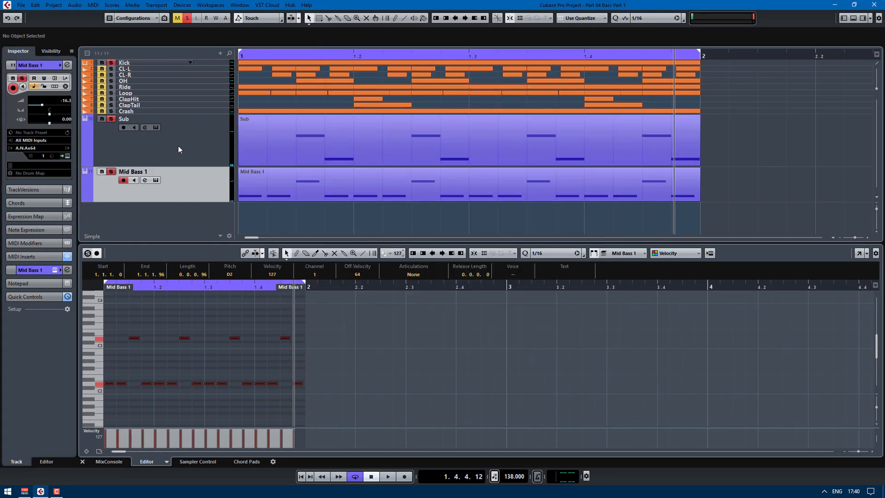
Reset the Mid Bass 1 channel level to 0 dB with the track solos cleared.
{"action": "left_click", "coordinate": [145, 179]}
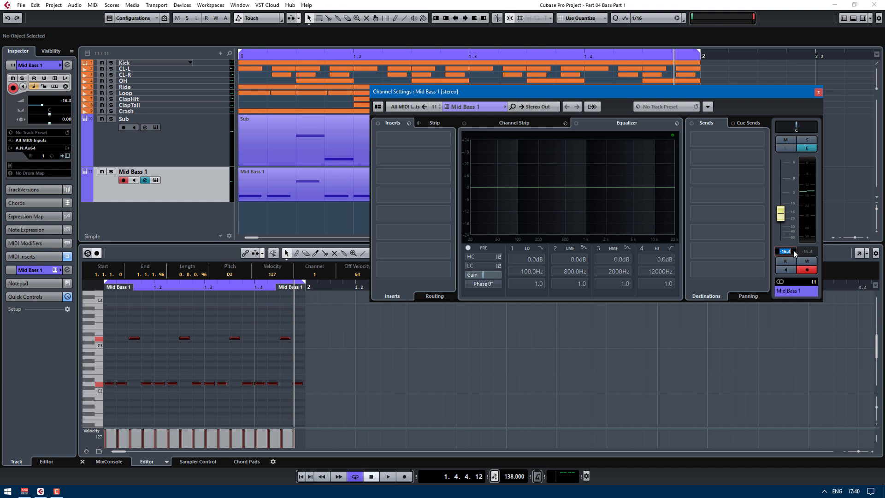
{"action": "type", "text": "0"}
{"action": "key", "text": "Return"}
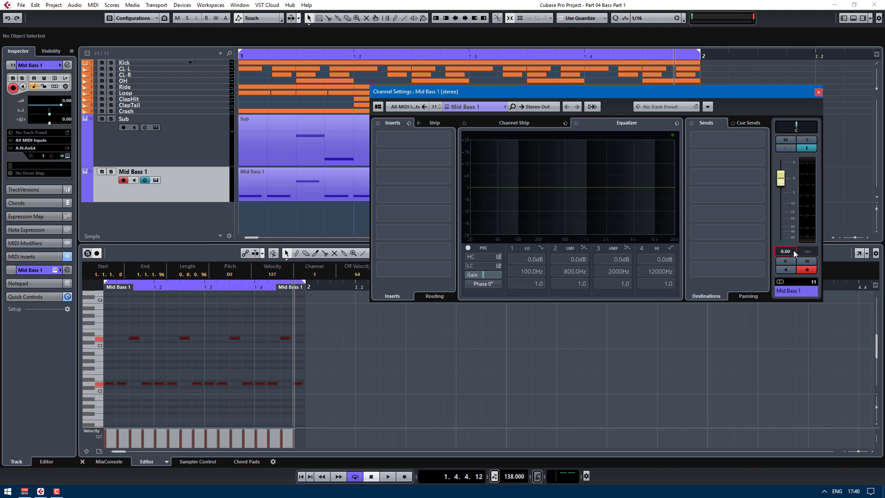
Play Mid Bass 1 soloed, lower the ANA instrument's own volume to about 15% and check the channel's peak level.
{"action": "left_click", "coordinate": [112, 172]}
{"action": "key", "text": "space"}
{"action": "left_click", "coordinate": [446, 107]}
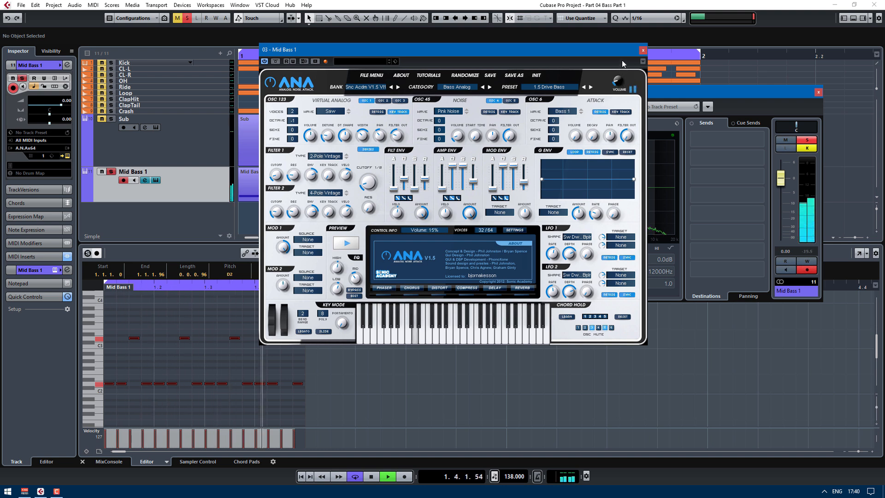
{"action": "left_click", "coordinate": [810, 257]}
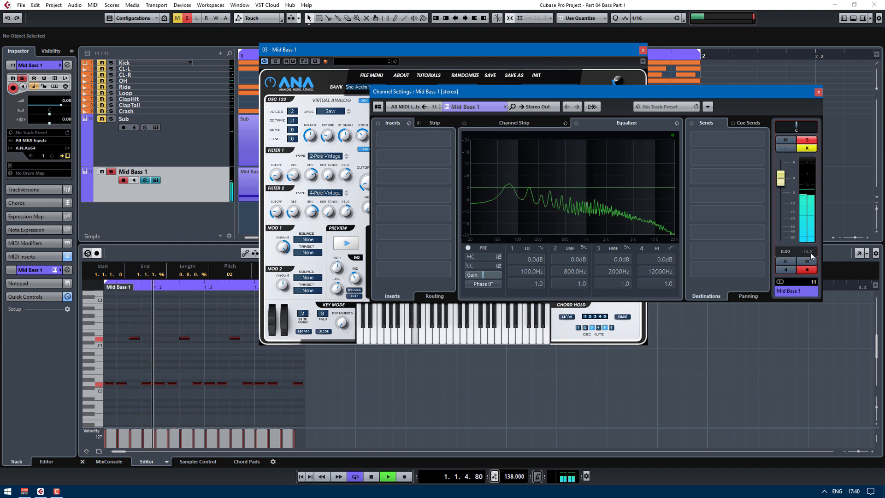
{"action": "key", "text": "space"}
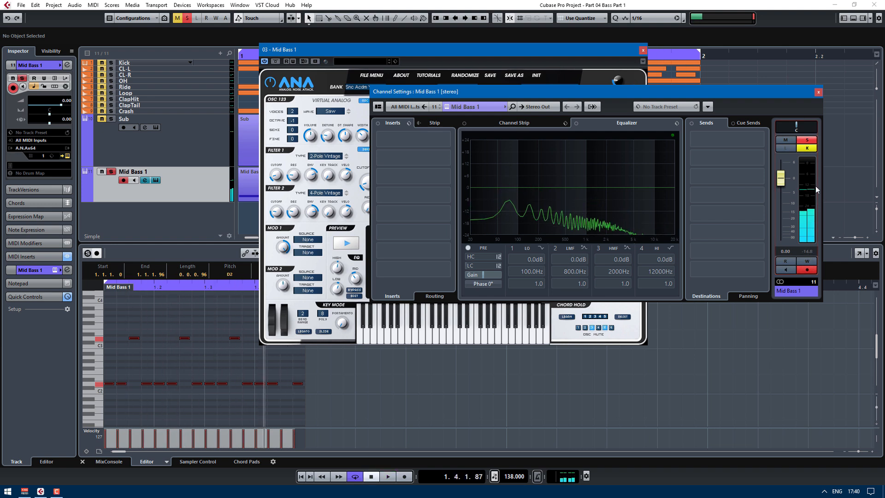
Close the ANA instrument window and insert StudioEQ in the first insert slot of the Mid Bass 1 channel.
{"action": "left_click_drag", "start_coordinate": [645, 53], "coordinate": [593, 75]}
{"action": "left_click", "coordinate": [591, 73]}
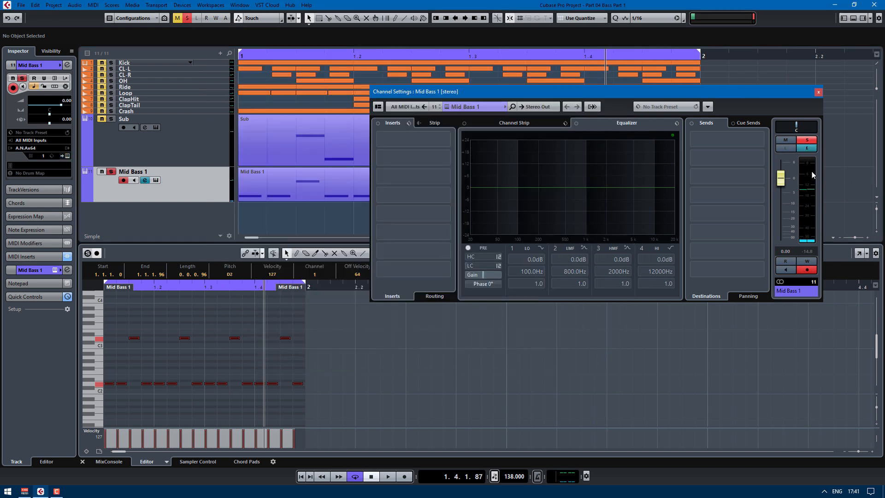
{"action": "left_click", "coordinate": [442, 140]}
{"action": "type", "text": "studio"}
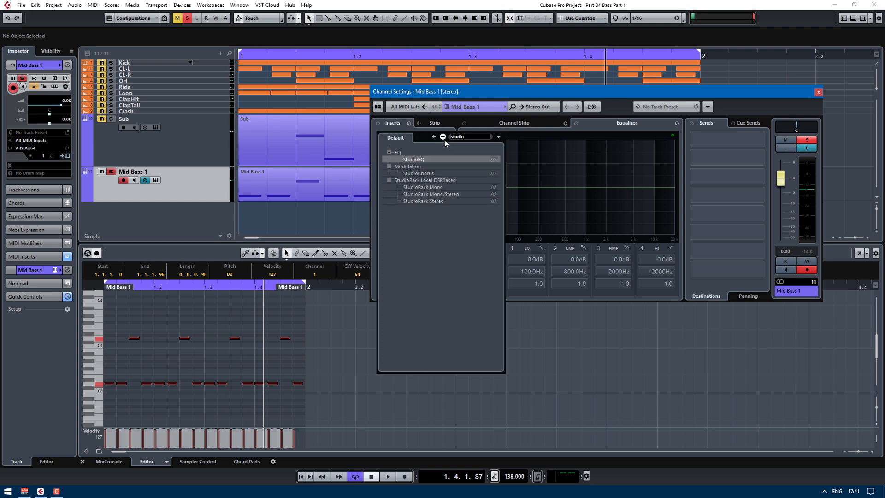
{"action": "left_click", "coordinate": [411, 160]}
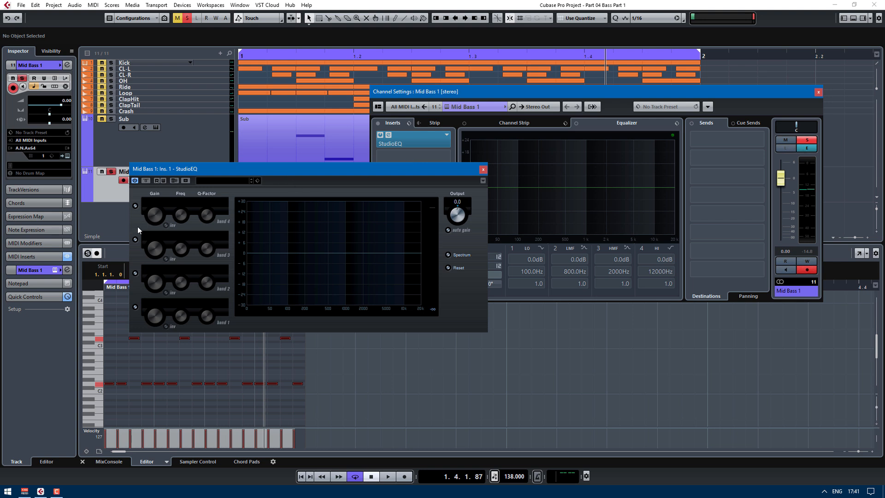
Enable StudioEQ band 1 as a low-cut filter with gain 0, Q-factor 4.4 and frequency 20 Hz.
{"action": "left_click", "coordinate": [135, 307]}
{"action": "left_click_drag", "start_coordinate": [160, 317], "coordinate": [176, 401]}
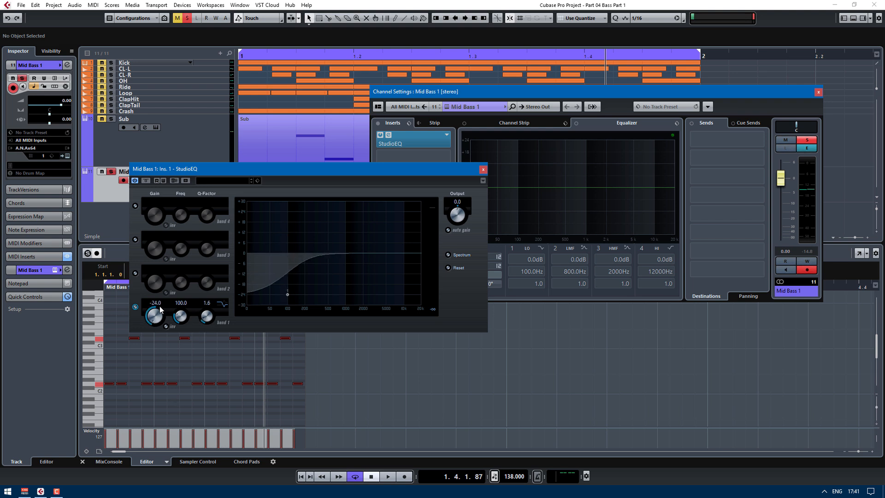
{"action": "left_click_drag", "start_coordinate": [180, 316], "coordinate": [183, 311]}
{"action": "left_click", "coordinate": [220, 306]}
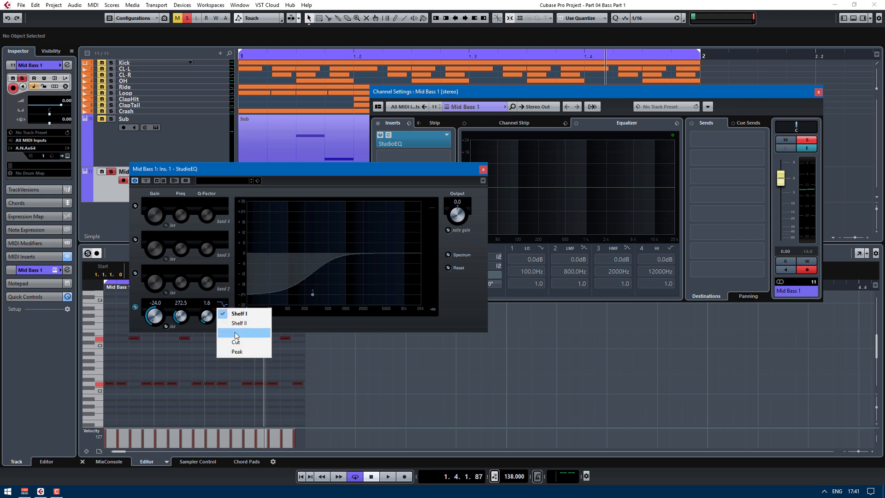
{"action": "left_click", "coordinate": [233, 337]}
{"action": "left_click", "coordinate": [155, 303]}
{"action": "type", "text": "0"}
{"action": "key", "text": "Return"}
{"action": "left_click_drag", "start_coordinate": [208, 315], "coordinate": [206, 284]}
{"action": "left_click_drag", "start_coordinate": [178, 316], "coordinate": [206, 384]}
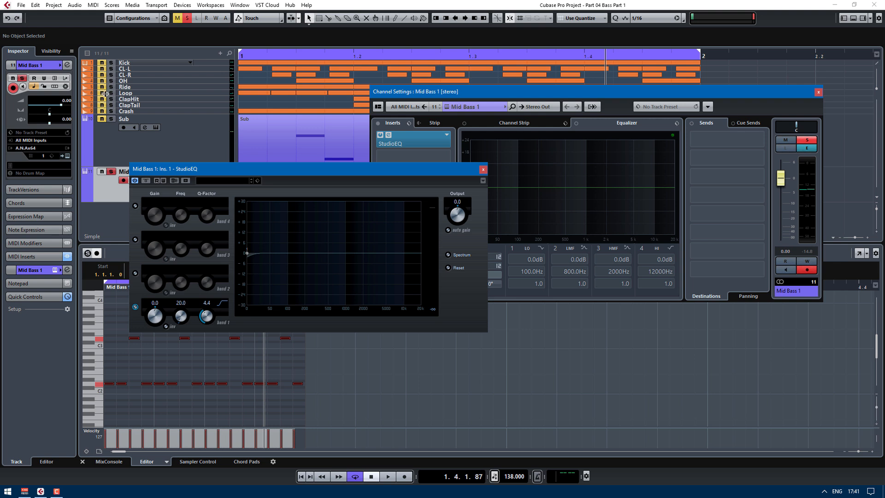
Raise the low-cut frequency to 160.7 Hz with Q-factor 4.0 while the loop plays, and close the EQ and channel windows.
{"action": "key", "text": "space"}
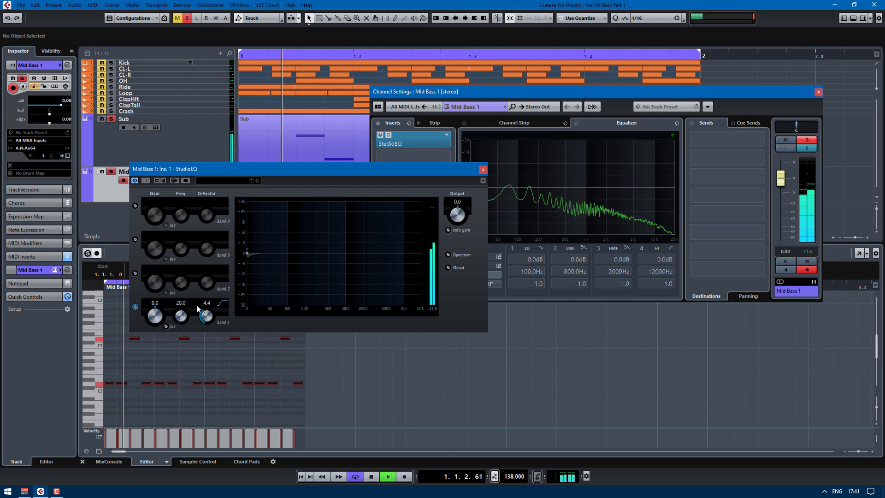
{"action": "mouse_move", "coordinate": [185, 318]}
{"action": "left_mouse_down"}
{"action": "mouse_move", "coordinate": [180, 259]}
{"action": "mouse_move", "coordinate": [181, 317]}
{"action": "left_mouse_up"}
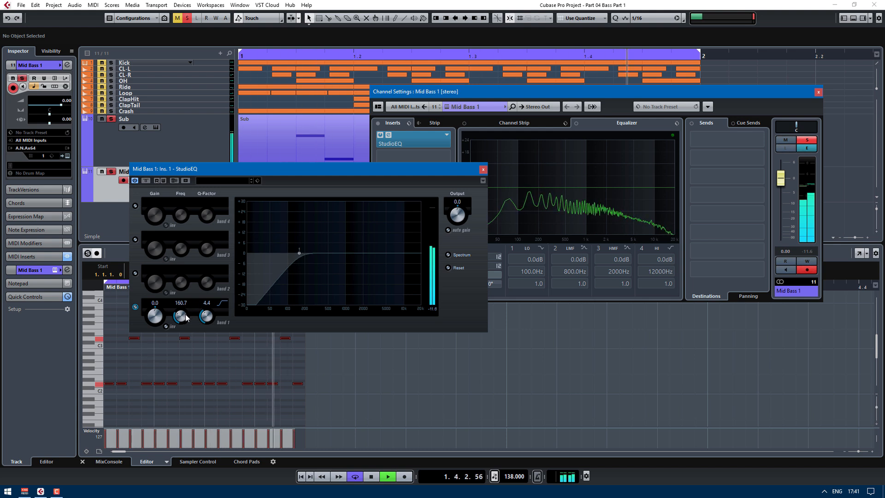
{"action": "key", "text": "space"}
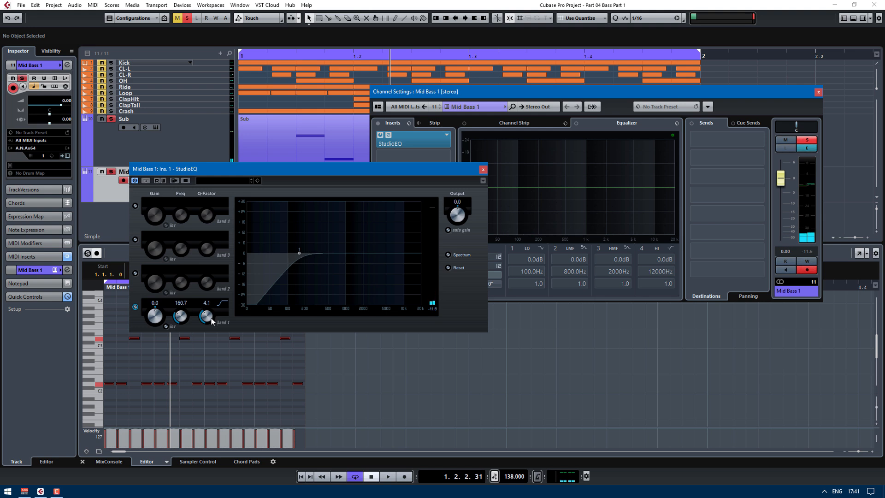
{"action": "left_click", "coordinate": [483, 169]}
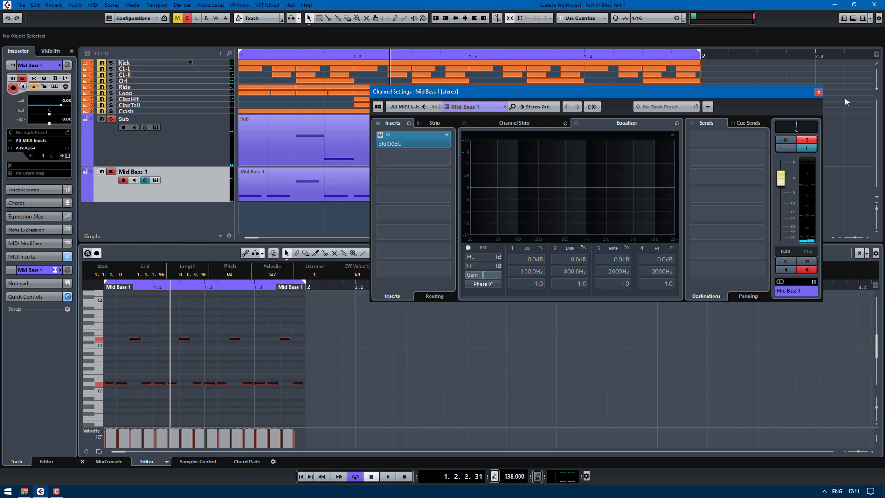
{"action": "left_click", "coordinate": [818, 93]}
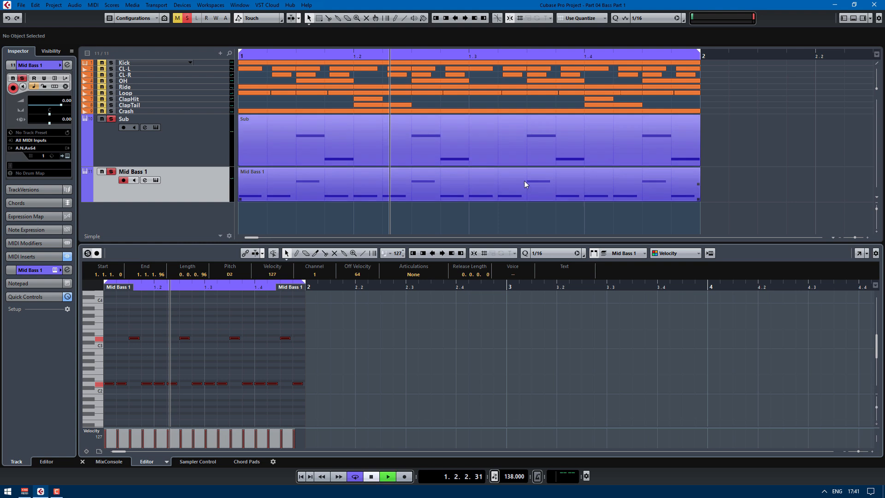
Lower the Mid Bass 1 channel level to -4.22 dB while listening to it with the kick and sub.
{"action": "key", "text": "space"}
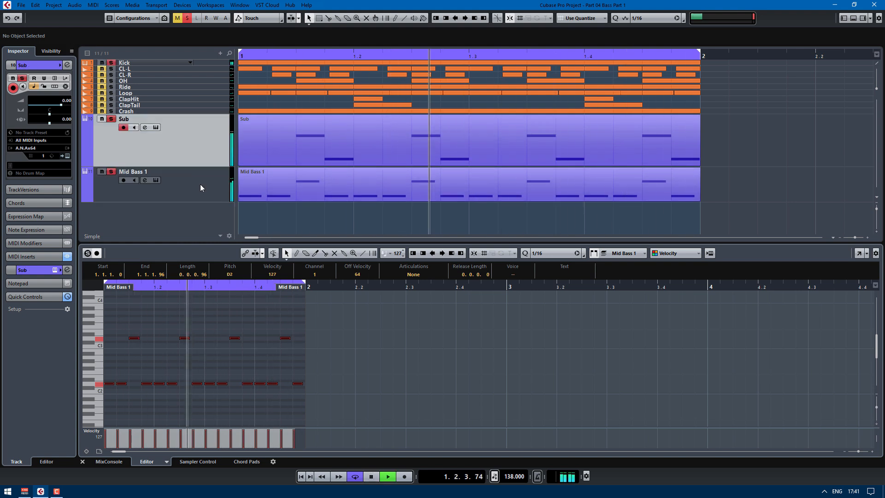
{"action": "left_click", "coordinate": [145, 180]}
{"action": "left_click_drag", "start_coordinate": [780, 178], "coordinate": [784, 195]}
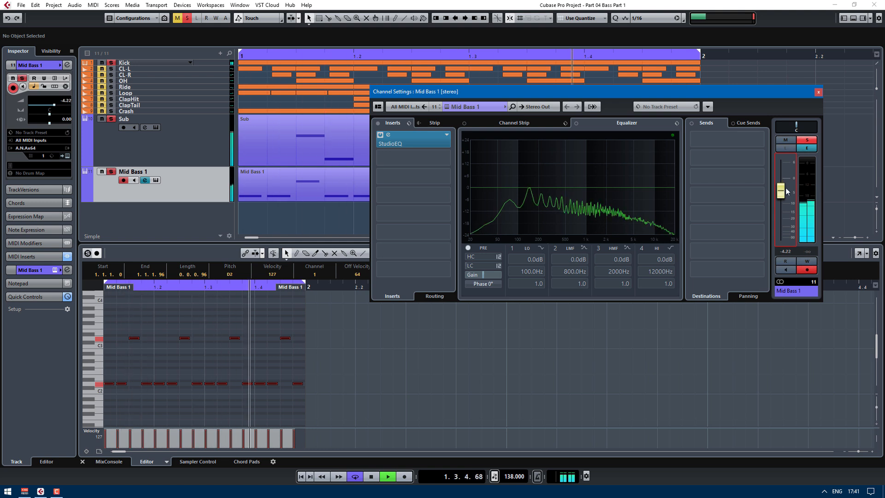
{"action": "left_click", "coordinate": [817, 92]}
{"action": "key", "text": "space"}
{"action": "key", "text": "space"}
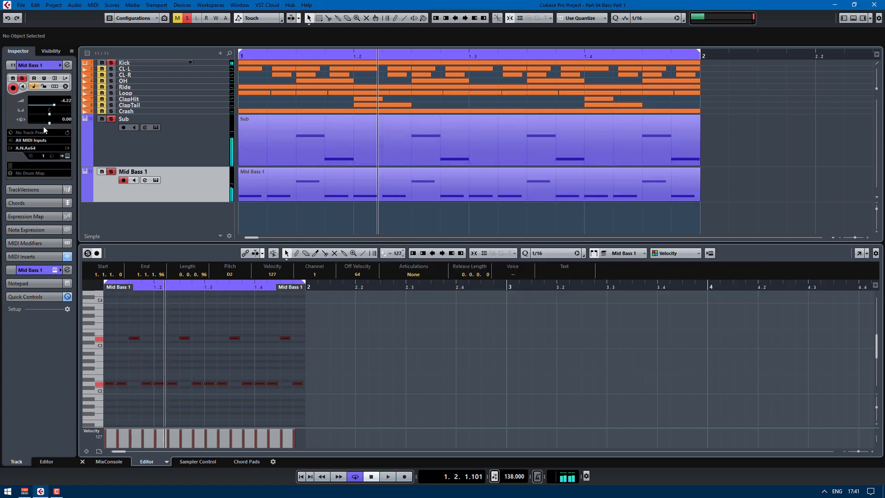
Insert the Compressor in the second insert slot of Mid Bass 1, close the channel settings and reposition the Compressor window.
{"action": "left_click", "coordinate": [146, 181]}
{"action": "left_click", "coordinate": [446, 159]}
{"action": "type", "text": "compre"}
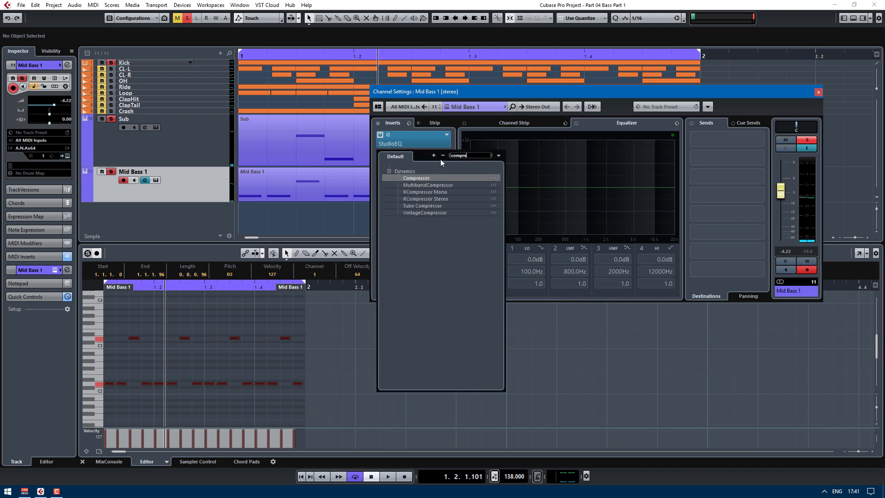
{"action": "left_click", "coordinate": [426, 178]}
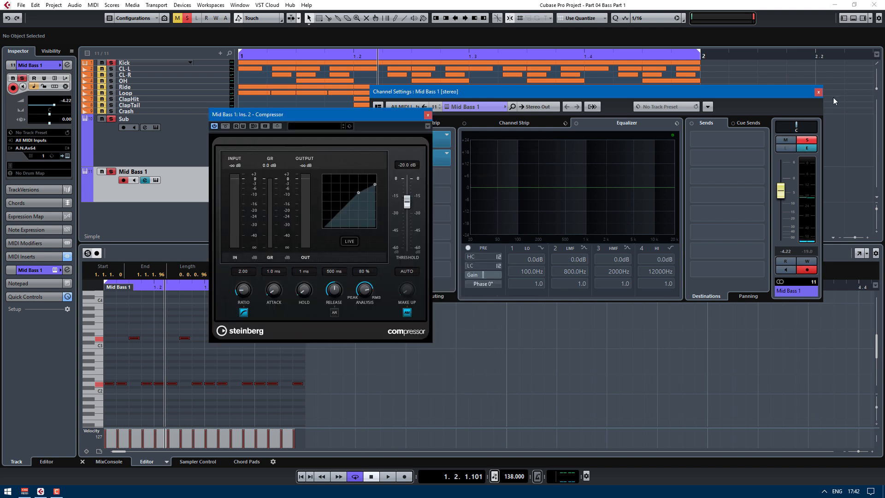
{"action": "left_click", "coordinate": [819, 92]}
{"action": "left_click_drag", "start_coordinate": [405, 117], "coordinate": [546, 121]}
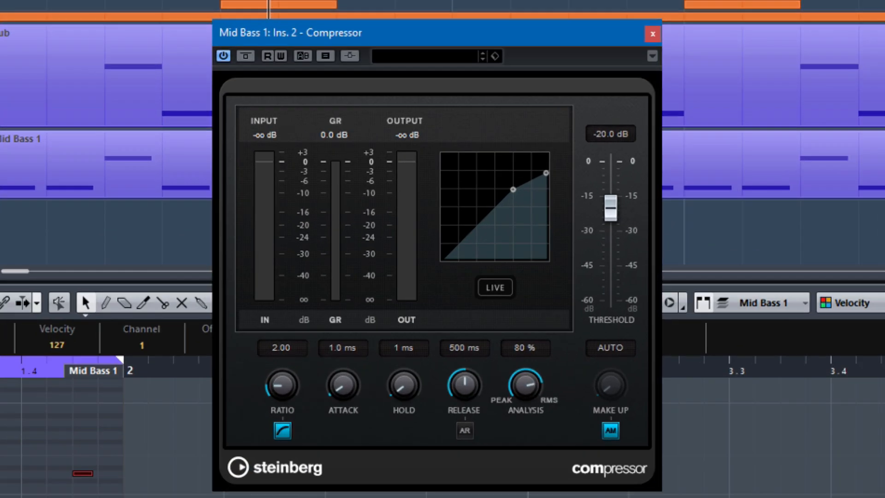
Set the Compressor threshold to -59.6 dB, ratio to 6.73 and release to 10 ms.
{"action": "left_click_drag", "start_coordinate": [607, 211], "coordinate": [611, 302]}
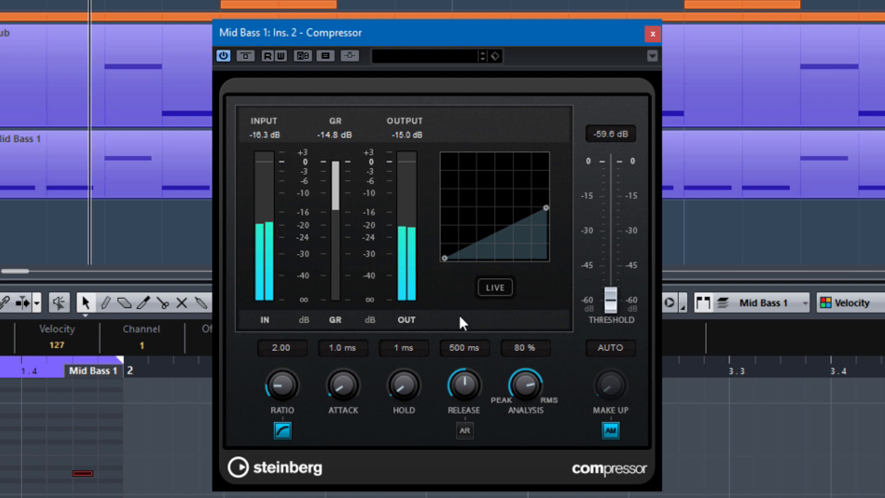
{"action": "left_click_drag", "start_coordinate": [278, 384], "coordinate": [308, 295]}
{"action": "left_click_drag", "start_coordinate": [446, 378], "coordinate": [447, 408]}
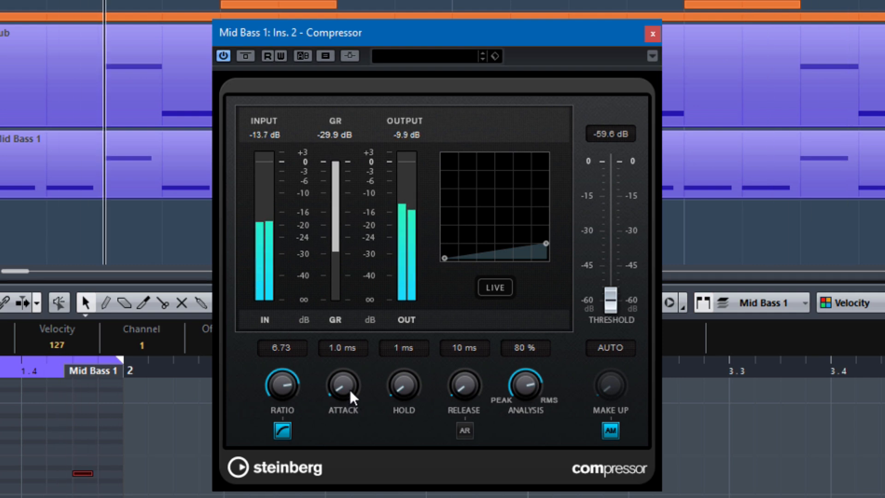
Set the Compressor hold to 0 ms and adjust the attack to 30.6 ms while the loop plays.
{"action": "left_click_drag", "start_coordinate": [350, 392], "coordinate": [348, 356]}
{"action": "left_click_drag", "start_coordinate": [404, 384], "coordinate": [412, 416]}
{"action": "left_click_drag", "start_coordinate": [338, 382], "coordinate": [349, 449]}
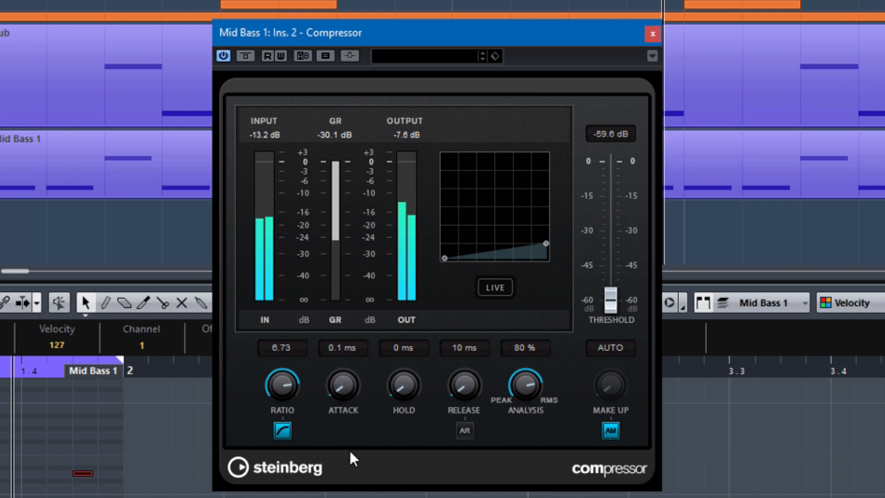
{"action": "left_click_drag", "start_coordinate": [350, 386], "coordinate": [354, 374]}
{"action": "left_click_drag", "start_coordinate": [357, 373], "coordinate": [363, 347]}
{"action": "mouse_move", "coordinate": [462, 385]}
{"action": "left_mouse_down"}
{"action": "mouse_move", "coordinate": [461, 332]}
{"action": "mouse_move", "coordinate": [465, 391]}
{"action": "left_mouse_up"}
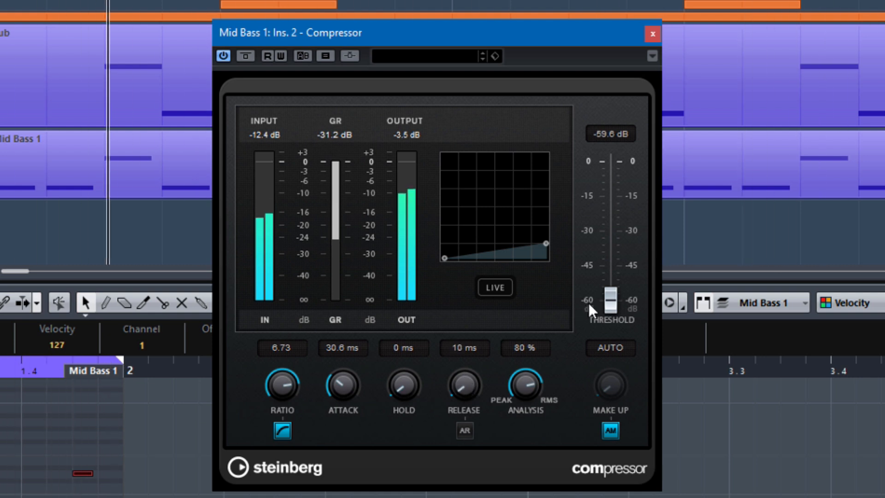
Set the Compressor ratio to 5.22 and threshold to -34.5 dB, and turn off automatic make-up gain.
{"action": "left_click_drag", "start_coordinate": [283, 388], "coordinate": [297, 428]}
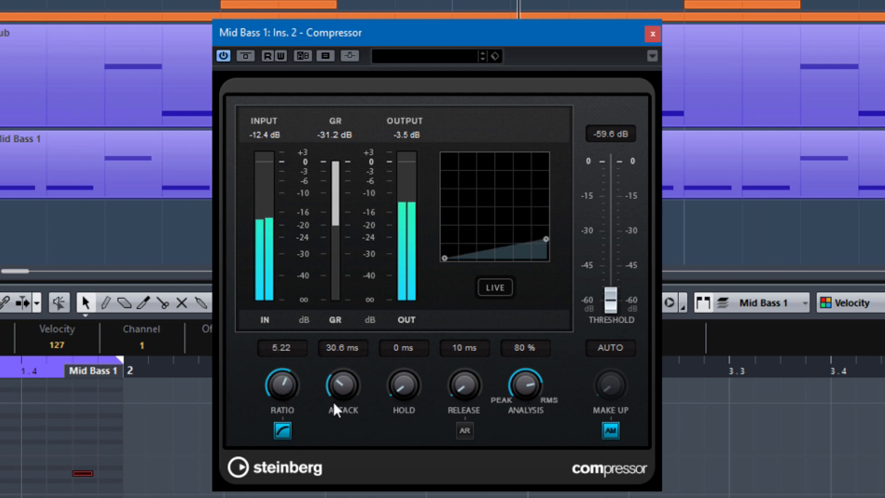
{"action": "left_click_drag", "start_coordinate": [610, 302], "coordinate": [598, 245]}
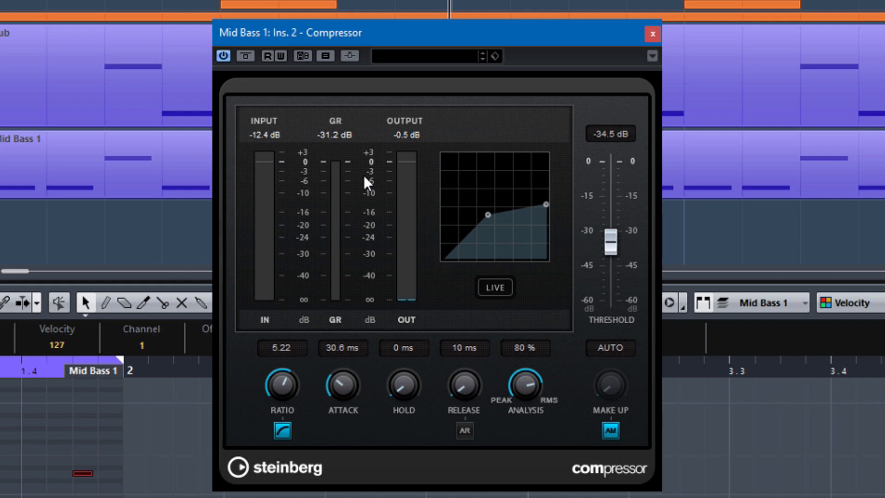
{"action": "left_click", "coordinate": [610, 430]}
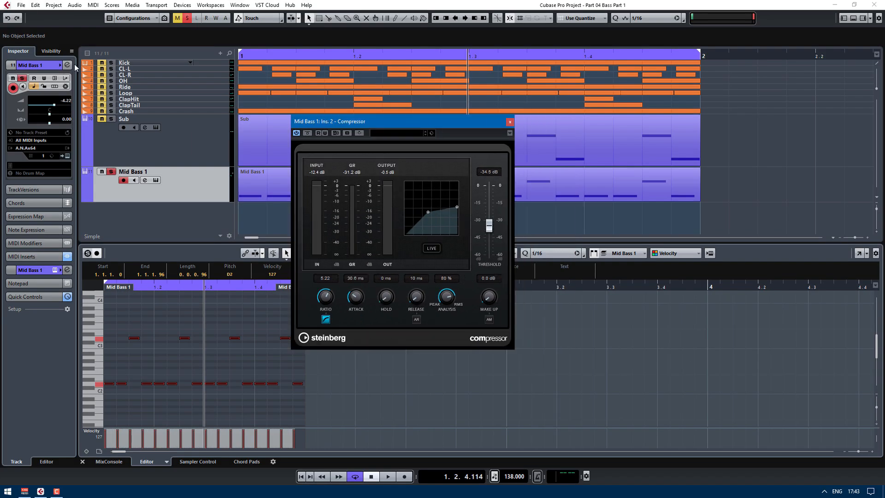
Play Mid Bass 1 soloed with its channel settings beside the Compressor to check the levels, and close the Compressor window.
{"action": "left_click", "coordinate": [67, 65]}
{"action": "left_click_drag", "start_coordinate": [488, 124], "coordinate": [296, 110]}
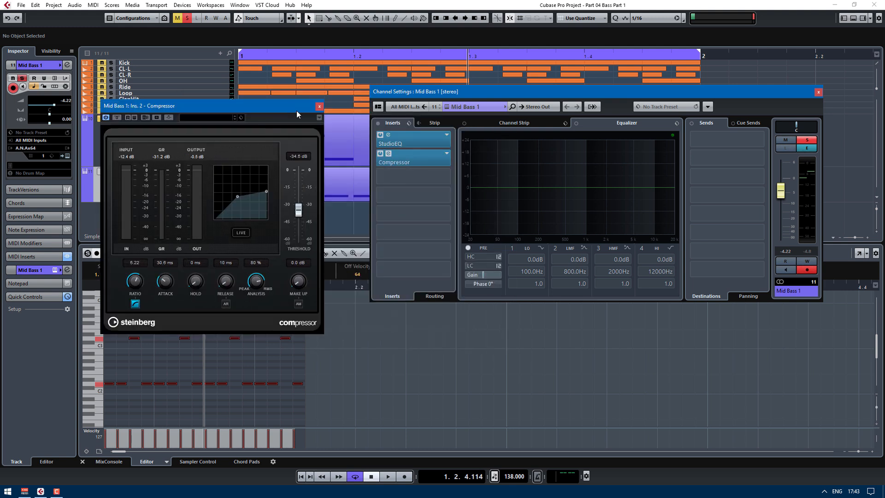
{"action": "key", "text": "space"}
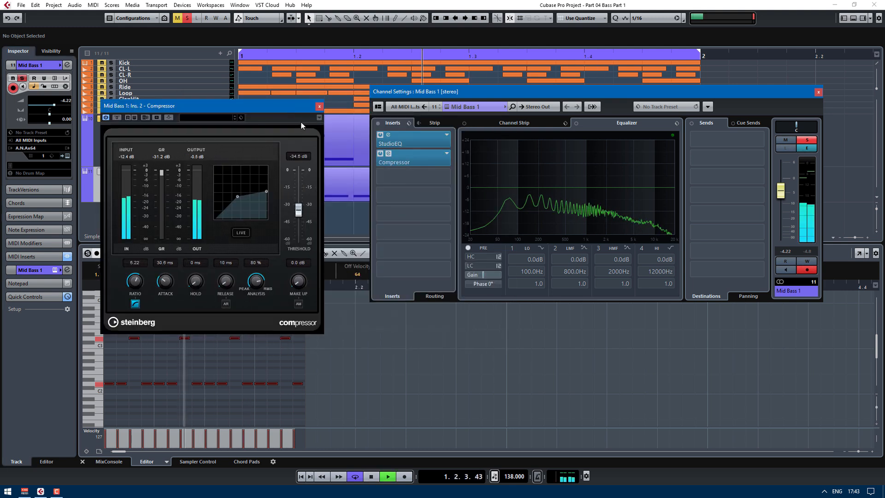
{"action": "left_click", "coordinate": [319, 107]}
{"action": "key", "text": "space"}
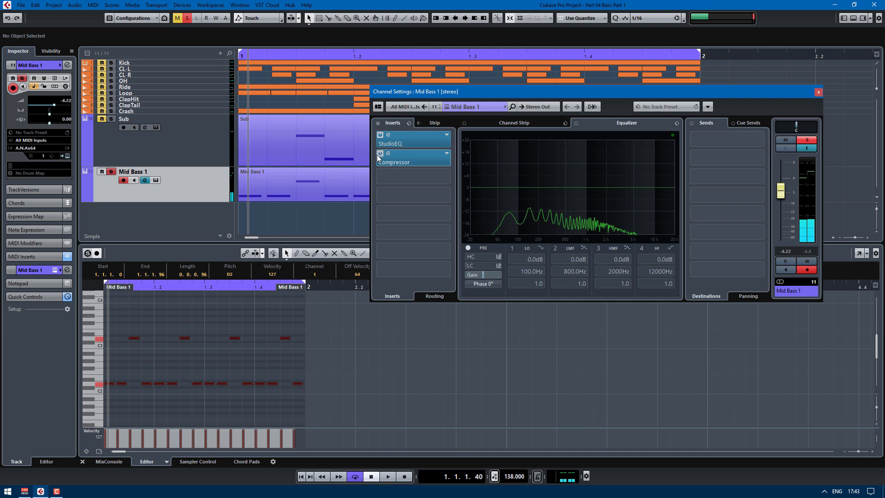
Open StudioEQ during playback, reset the channel's peak reading and compare the sound with the EQ bypassed and active.
{"action": "left_click", "coordinate": [388, 135]}
{"action": "key", "text": "space"}
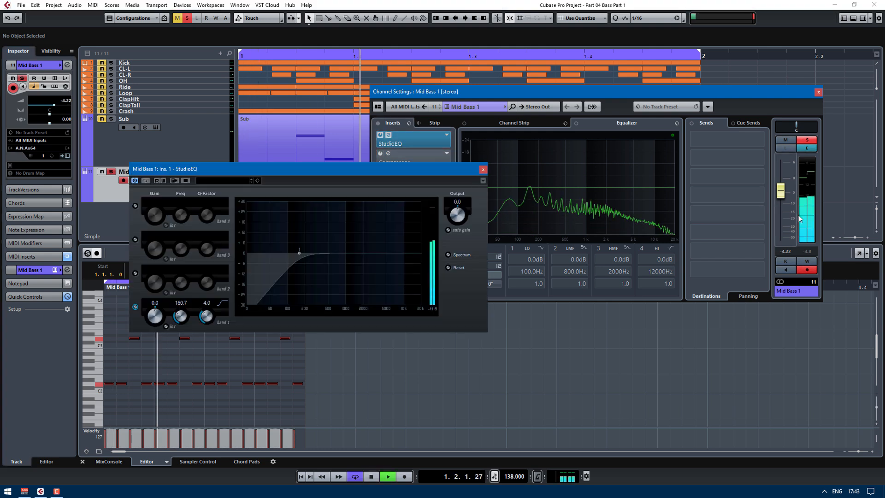
{"action": "left_click", "coordinate": [807, 252]}
{"action": "left_click", "coordinate": [219, 187]}
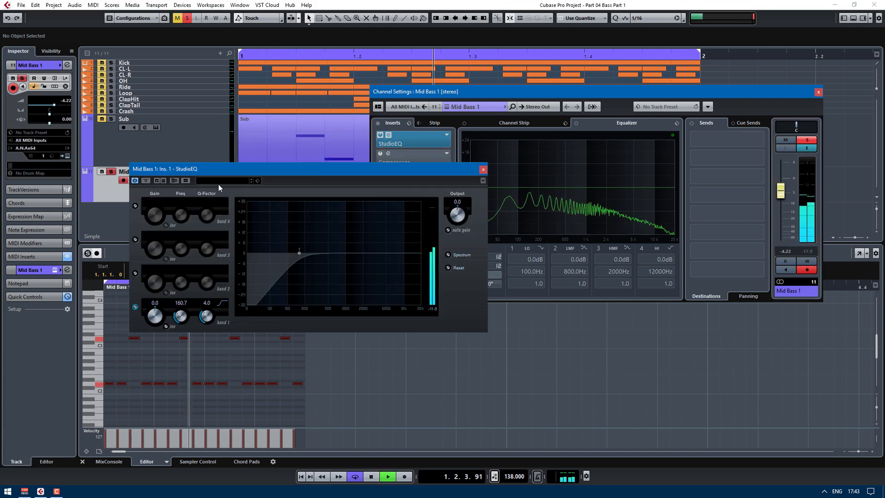
{"action": "left_click", "coordinate": [147, 181]}
{"action": "left_click", "coordinate": [147, 181]}
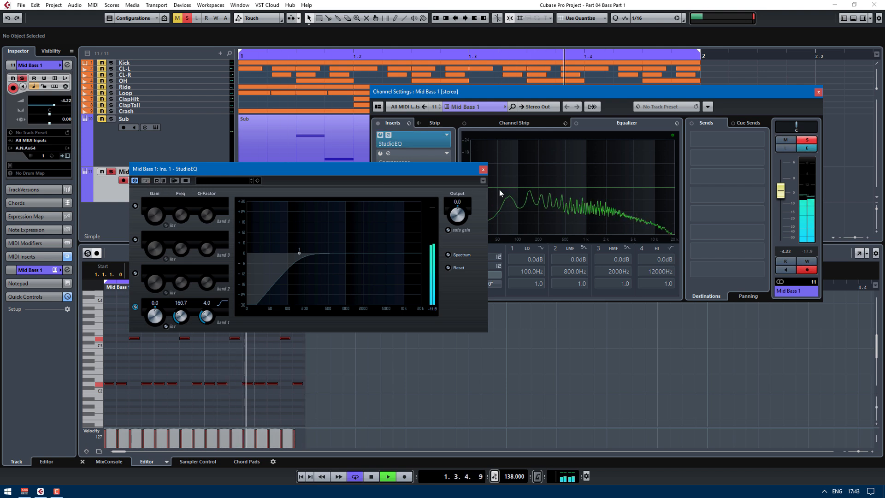
Reopen the Mid Bass 1 Compressor and compare the channel level with it bypassed and active during playback.
{"action": "left_click", "coordinate": [385, 157]}
{"action": "key", "text": "space"}
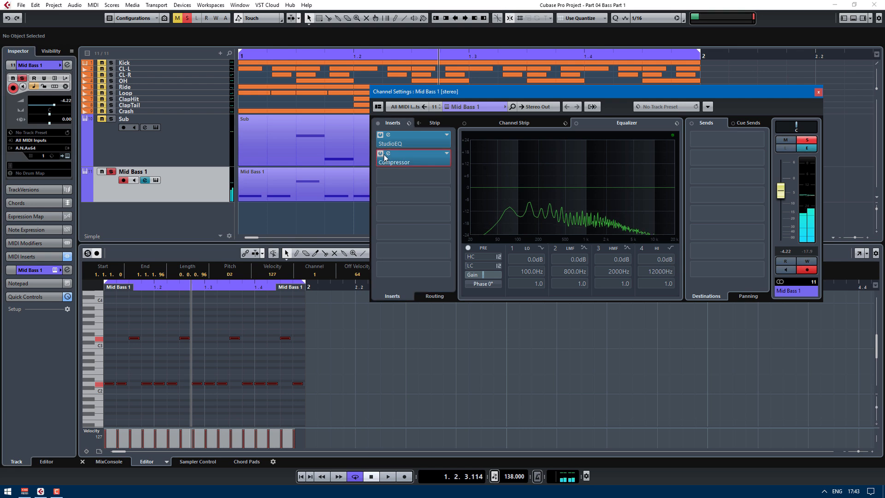
{"action": "left_click", "coordinate": [385, 157]}
{"action": "key", "text": "space"}
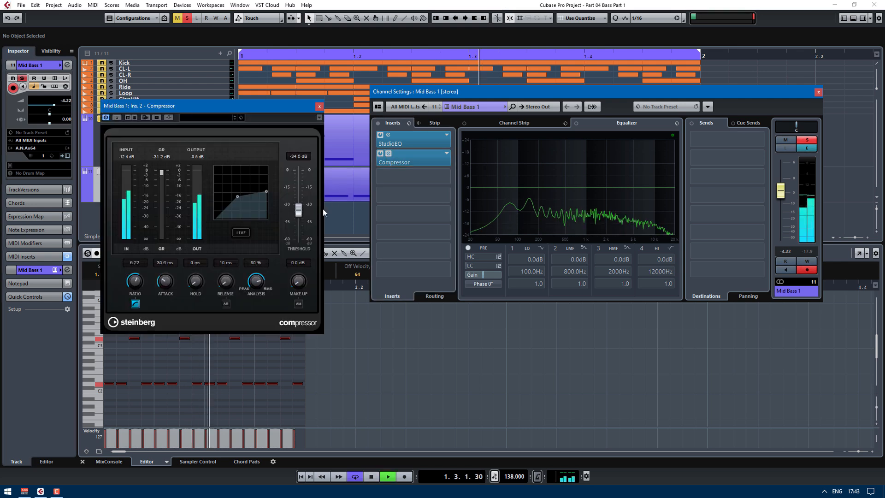
{"action": "left_click", "coordinate": [118, 118]}
{"action": "left_click", "coordinate": [118, 118]}
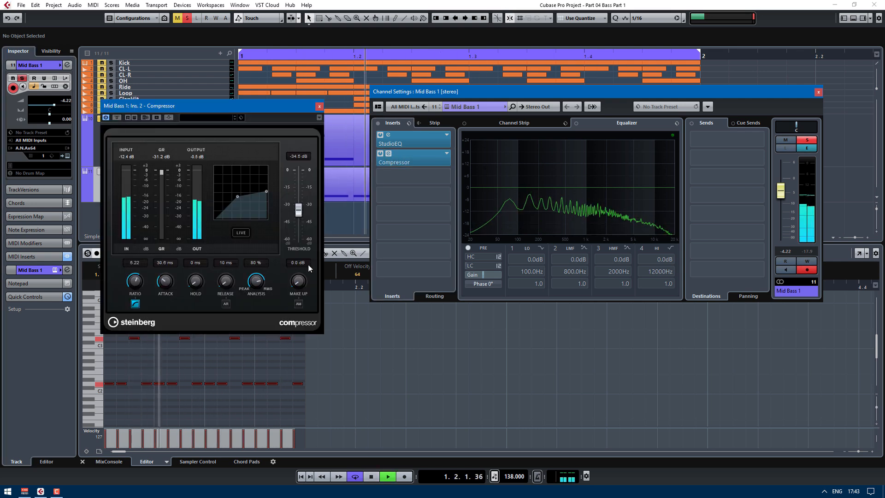
Set the Compressor make-up gain to 3.1 dB and compare the level with the Compressor bypassed and active again.
{"action": "left_click_drag", "start_coordinate": [299, 283], "coordinate": [300, 273]}
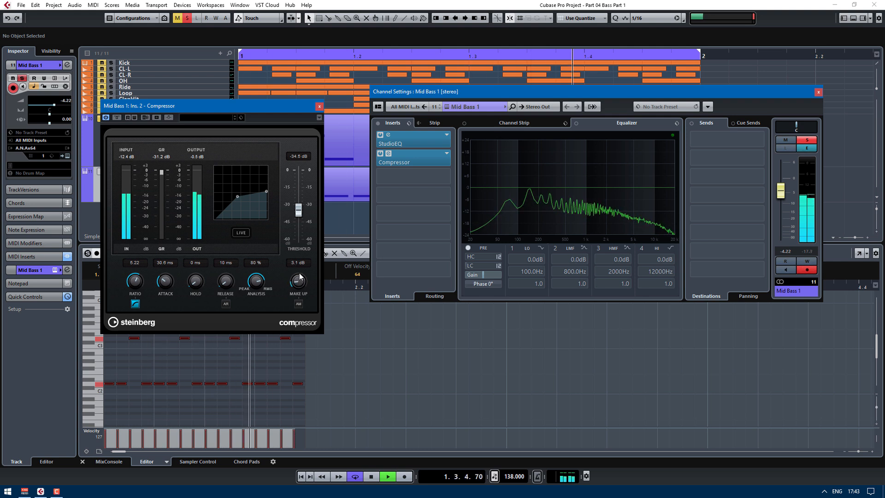
{"action": "left_click", "coordinate": [117, 118]}
{"action": "left_click", "coordinate": [117, 118]}
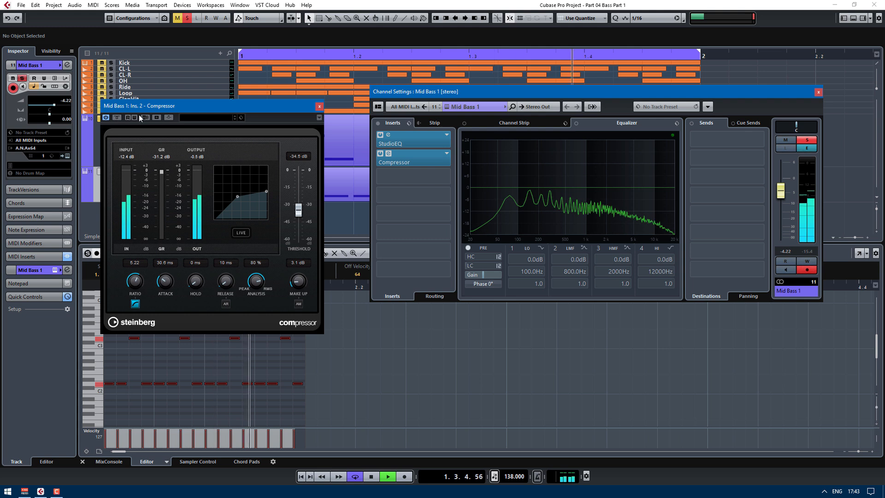
Close the Compressor window, stop playback and add a Brickwall Limiter to Mid Bass 1's third insert slot.
{"action": "left_click", "coordinate": [319, 106]}
{"action": "key", "text": "space"}
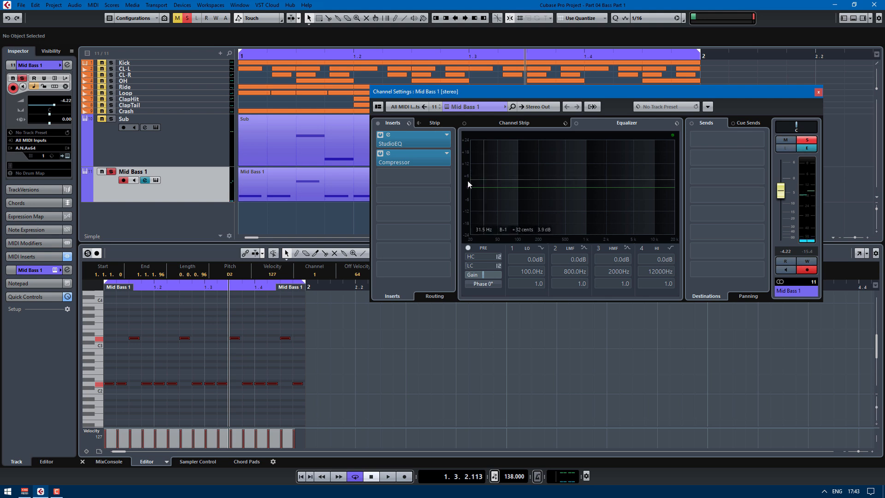
{"action": "left_click", "coordinate": [445, 176]}
{"action": "type", "text": "brick"}
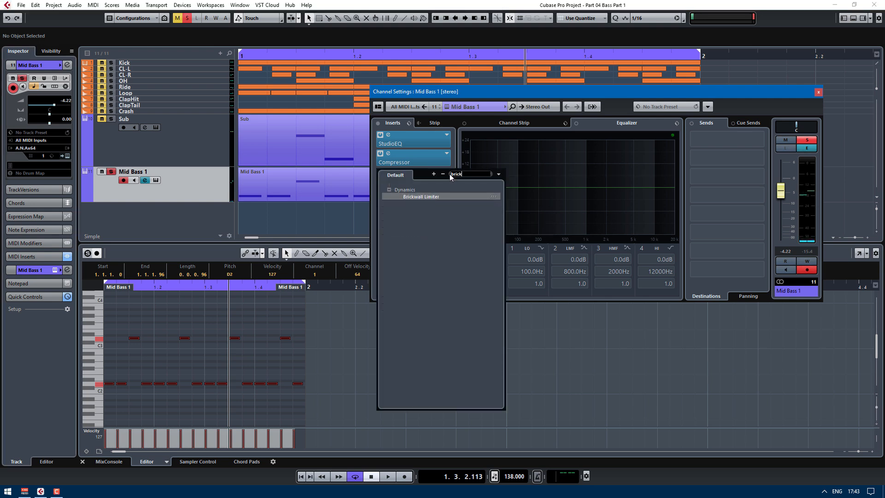
{"action": "left_click", "coordinate": [434, 195]}
Lower the Brickwall Limiter threshold to -16.5 dB during playback, and stop playback.
{"action": "key", "text": "space"}
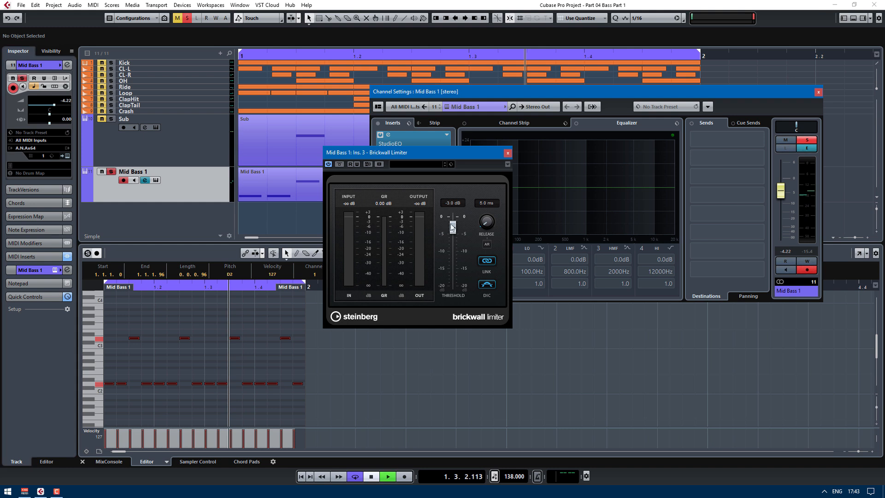
{"action": "left_click_drag", "start_coordinate": [454, 228], "coordinate": [451, 272]}
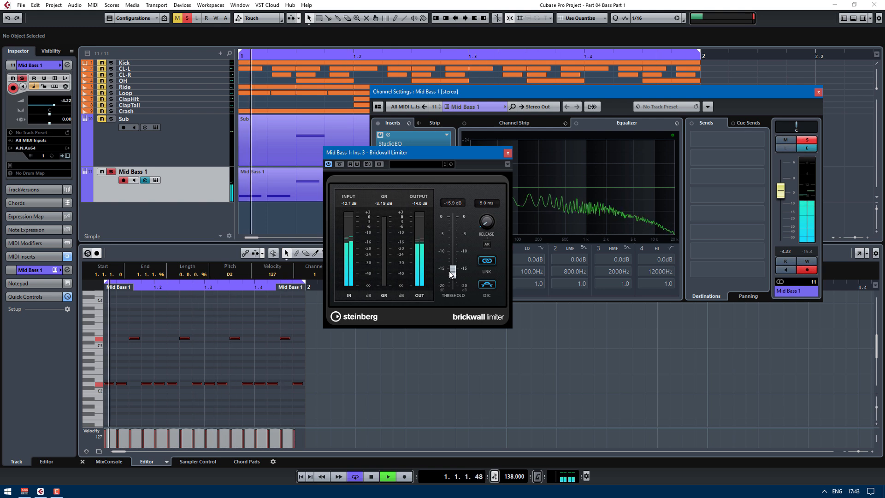
{"action": "left_click_drag", "start_coordinate": [450, 272], "coordinate": [448, 274]}
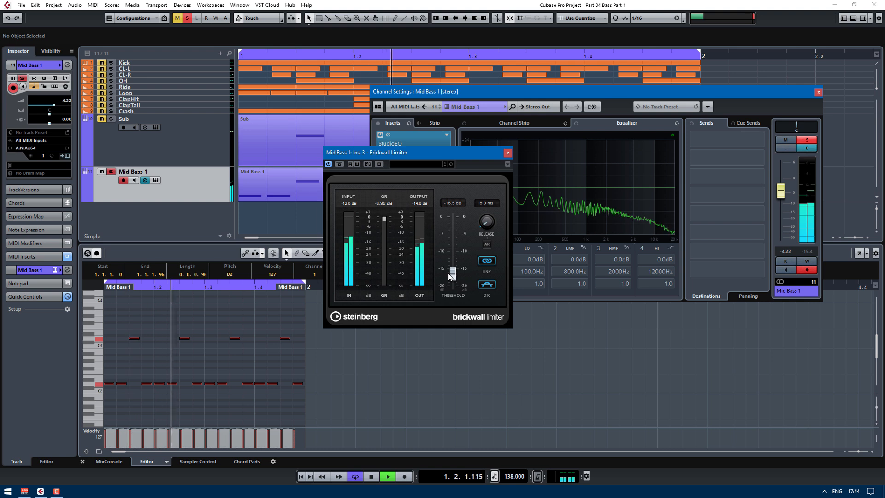
{"action": "key", "text": "space"}
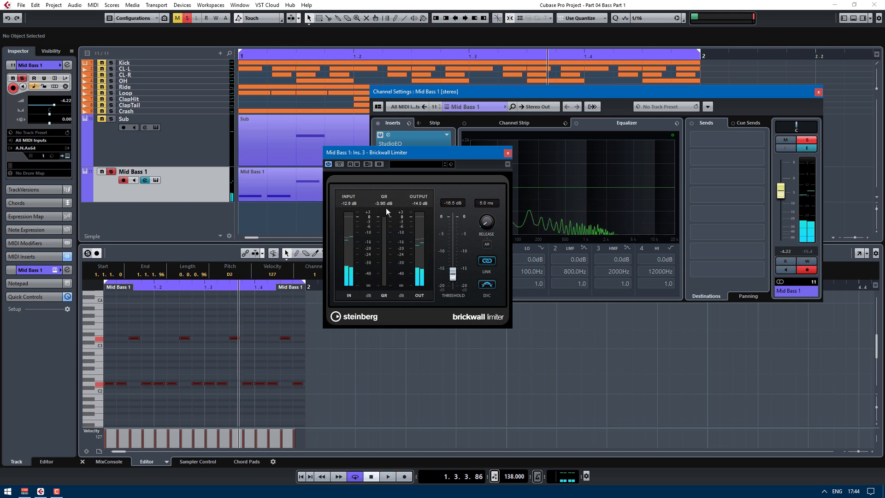
Play Mid Bass 1 again and compare its channel level with the Brickwall Limiter bypassed and active.
{"action": "key", "text": "space"}
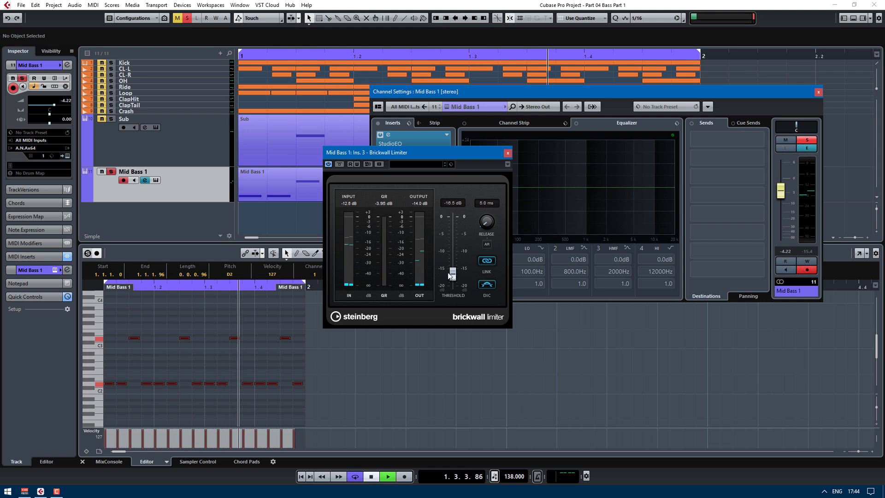
{"action": "left_click", "coordinate": [812, 212]}
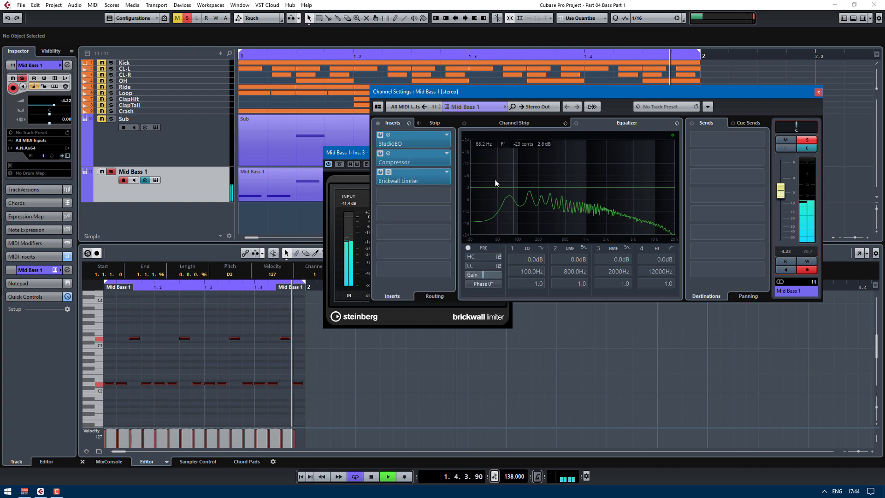
{"action": "left_click", "coordinate": [341, 164]}
{"action": "left_click", "coordinate": [339, 164]}
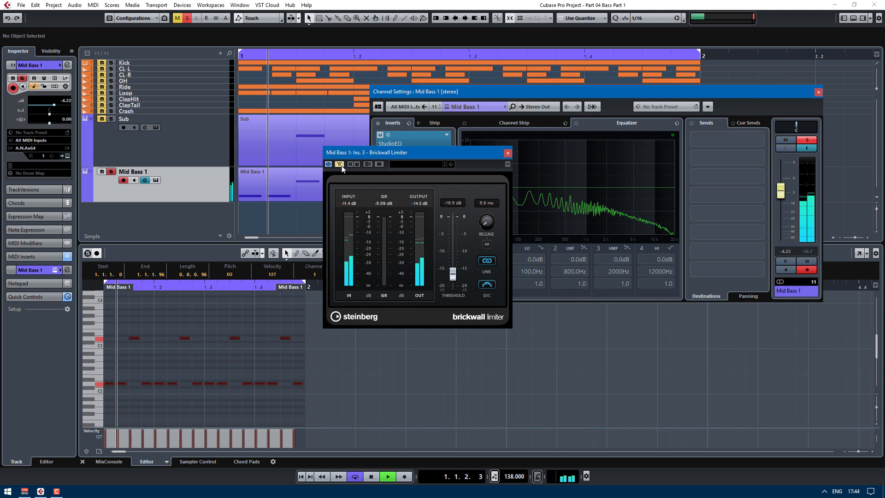
{"action": "left_click", "coordinate": [341, 164]}
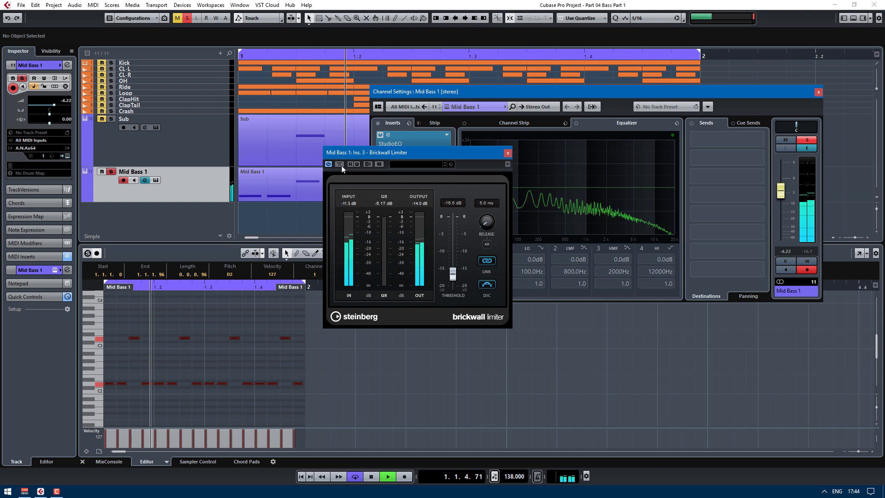
Set the Brickwall Limiter threshold to -16.0 dB, compare it bypassed and active again, and close its window.
{"action": "left_click_drag", "start_coordinate": [454, 271], "coordinate": [453, 270]}
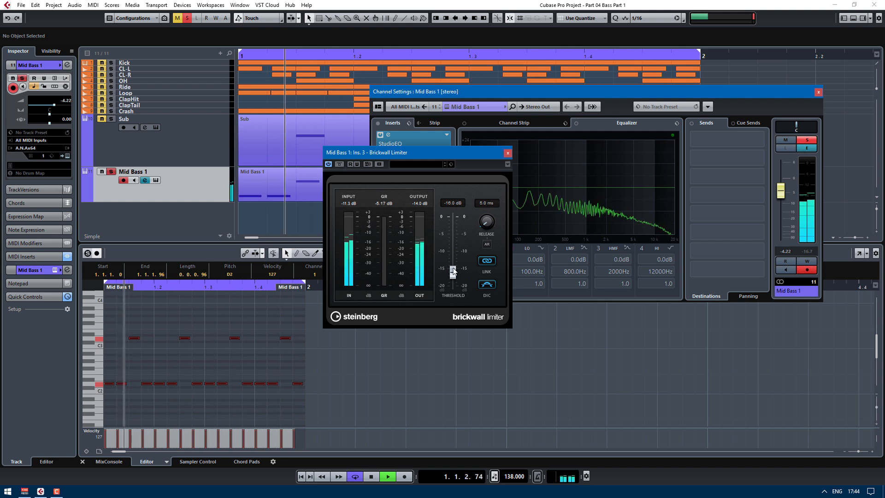
{"action": "left_click", "coordinate": [339, 164]}
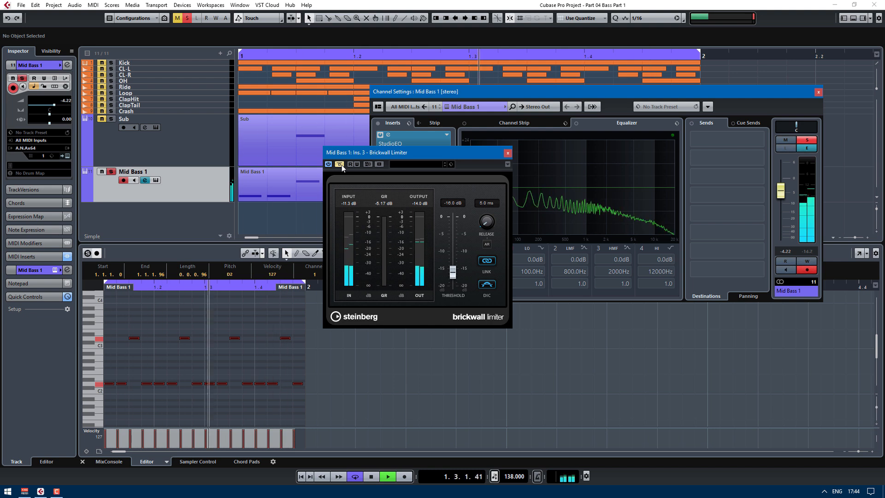
{"action": "left_click", "coordinate": [340, 164]}
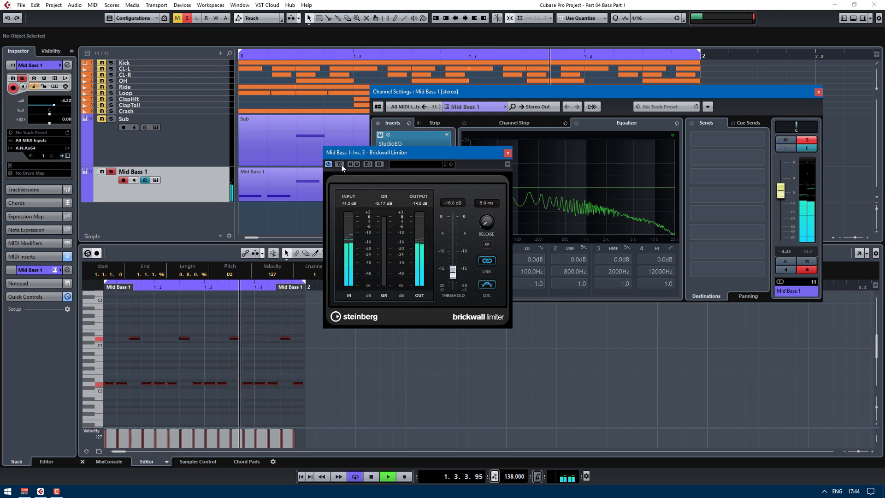
{"action": "left_click", "coordinate": [508, 153]}
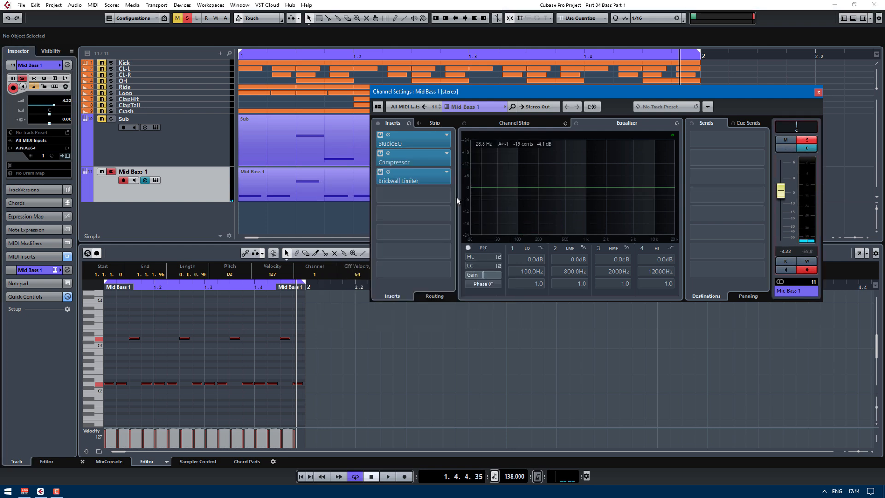
Add Kickstart-64bit to Mid Bass 1's fourth insert slot, using the second ducking curve and a 50% mix during playback.
{"action": "left_click", "coordinate": [443, 195]}
{"action": "type", "text": "kick"}
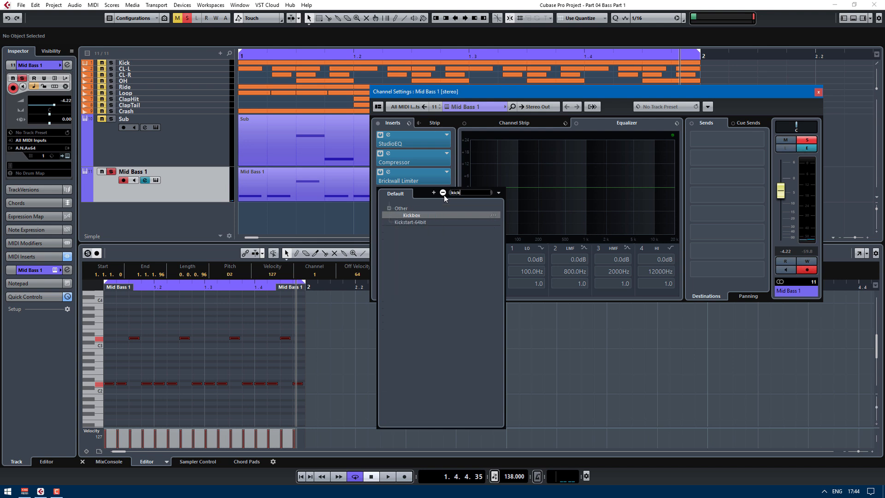
{"action": "left_click", "coordinate": [422, 221]}
{"action": "key", "text": "space"}
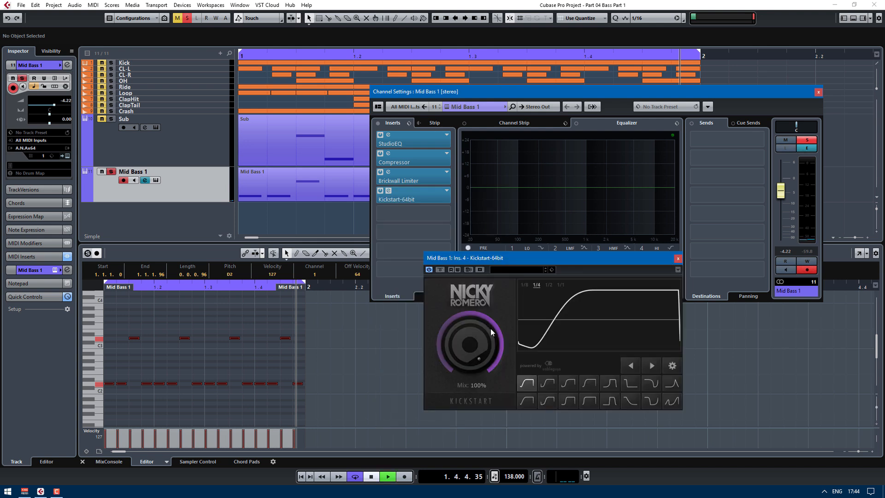
{"action": "mouse_move", "coordinate": [472, 328]}
{"action": "left_mouse_down"}
{"action": "mouse_move", "coordinate": [474, 374]}
{"action": "mouse_move", "coordinate": [474, 343]}
{"action": "left_mouse_up"}
Solo the Sub and Kick tracks alongside Mid Bass 1, listen to them together and stop playback.
{"action": "left_click", "coordinate": [111, 119]}
{"action": "left_click", "coordinate": [111, 63]}
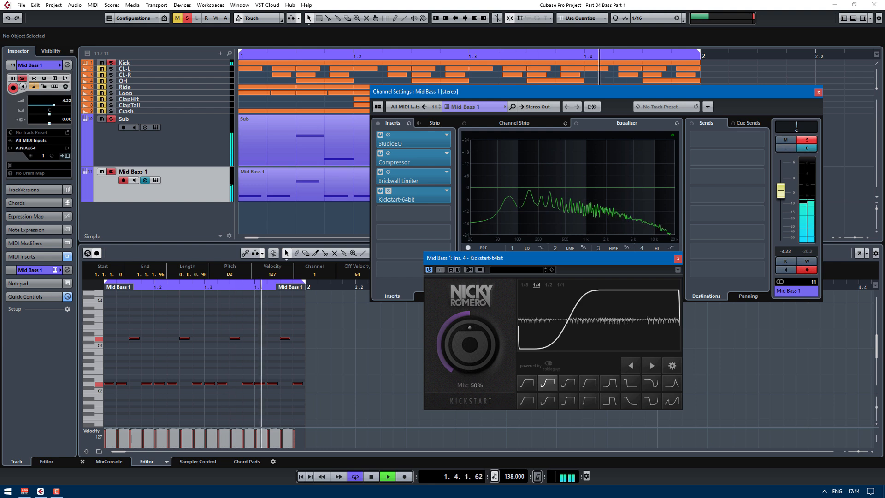
{"action": "key", "text": "space"}
Close the Kickstart and Mid Bass 1 channel settings windows and hide the lower-zone editor.
{"action": "left_click", "coordinate": [678, 258]}
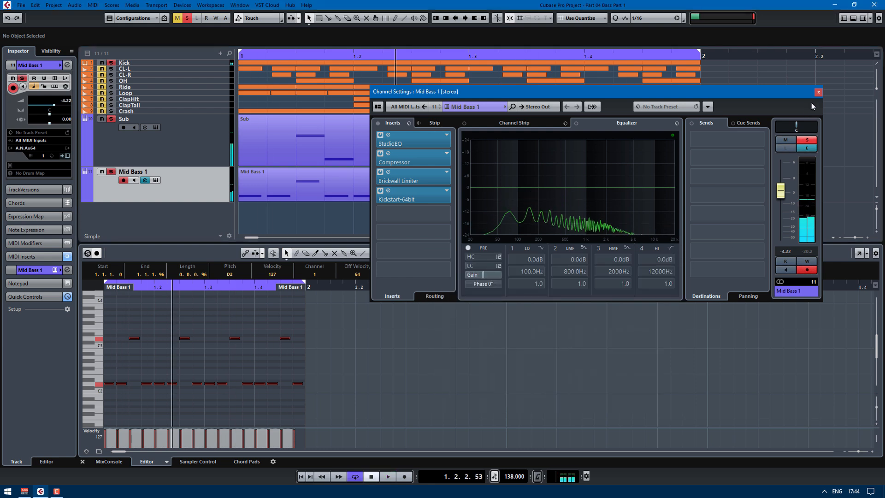
{"action": "left_click", "coordinate": [818, 92]}
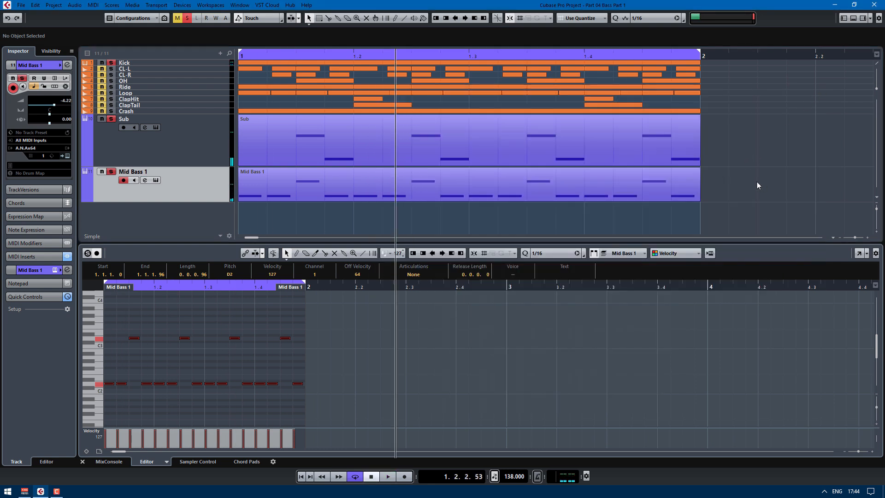
{"action": "key", "text": "ctrl+alt+e"}
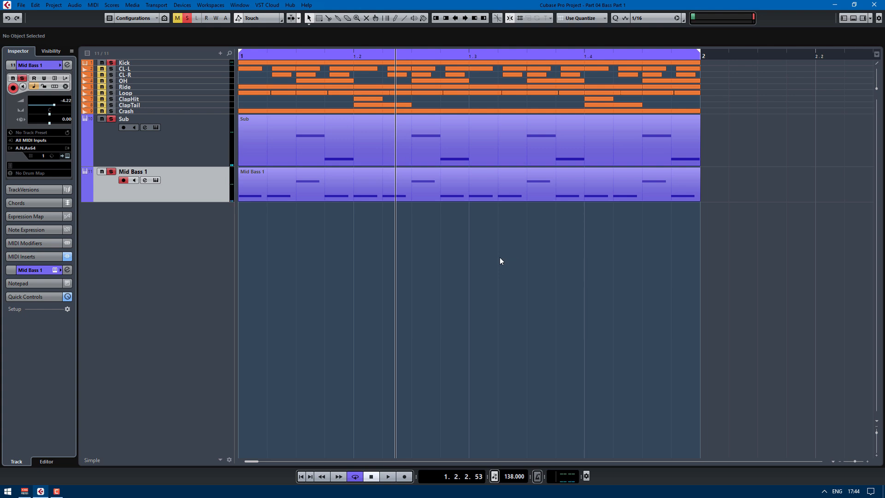